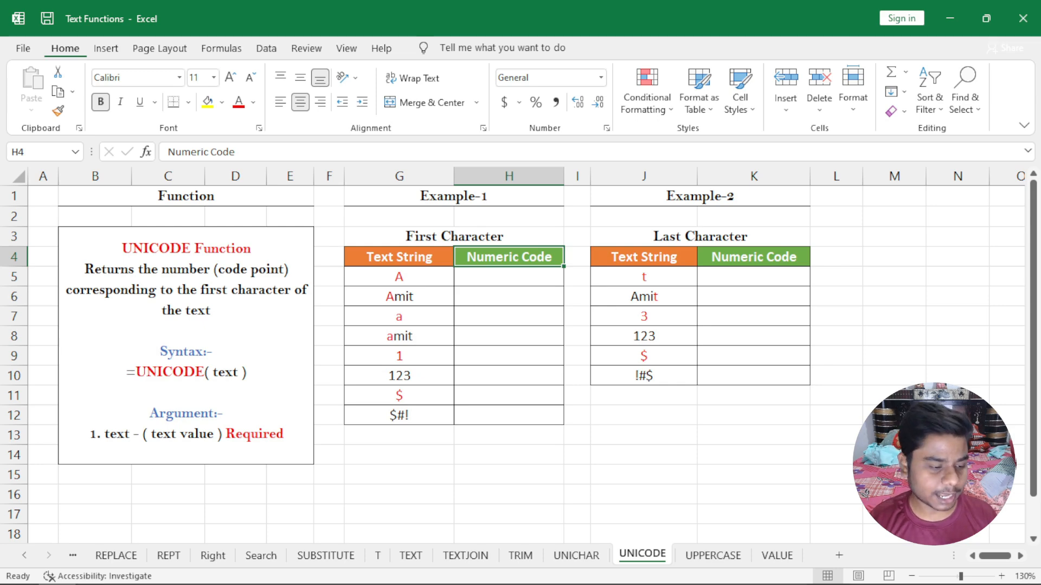
- Open the Character Map app and inspect the Unicode code points of characters such as 8, & and ±
click(31, 582)
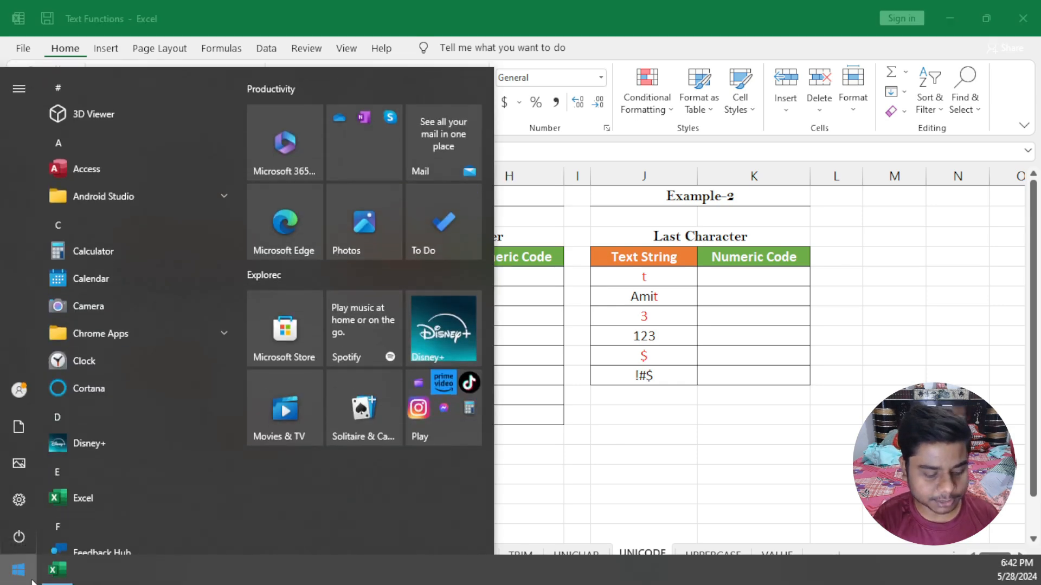
text(chara)
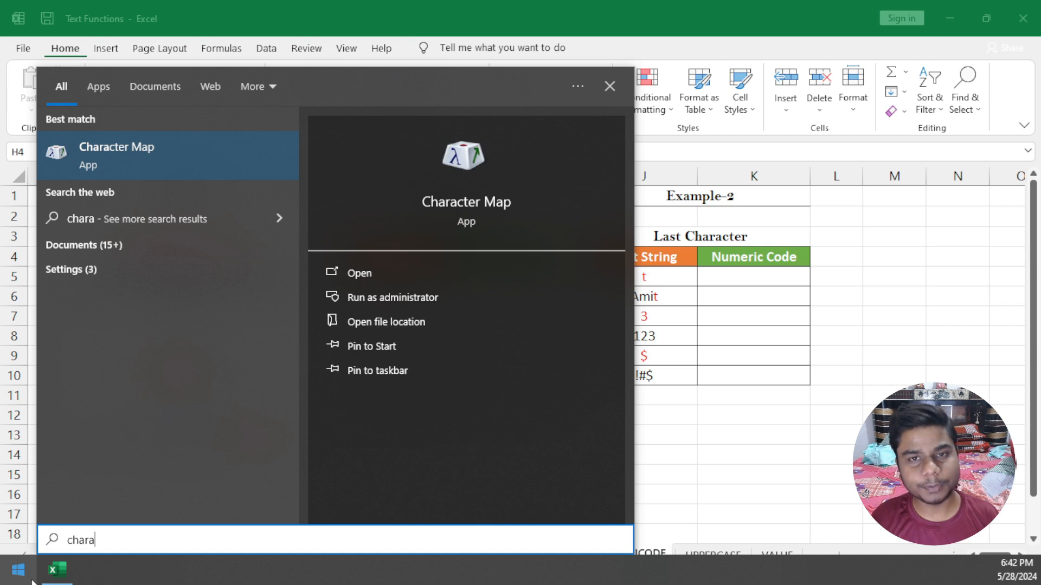
click(111, 151)
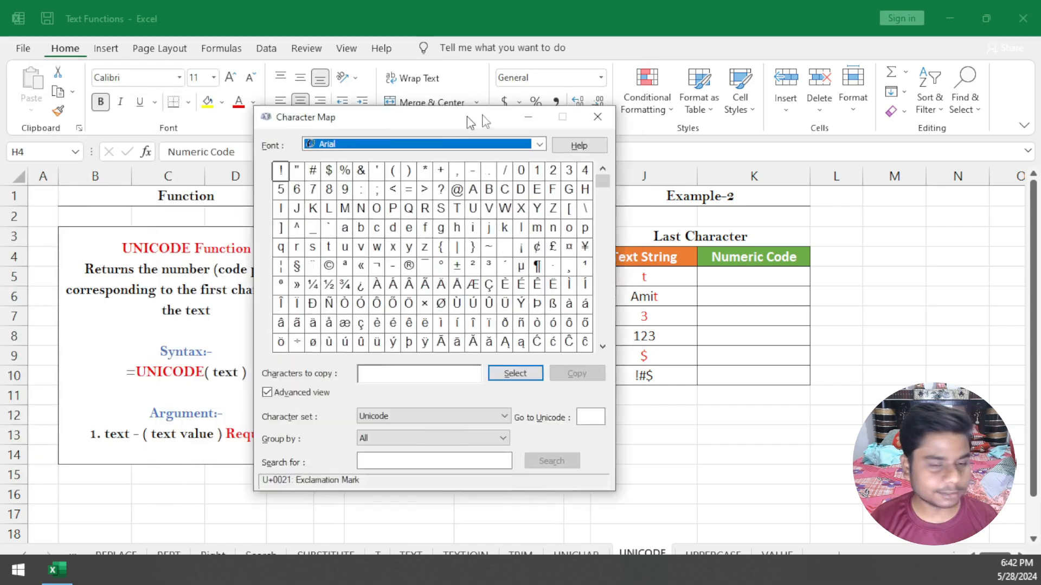
drag(467, 116, 539, 103)
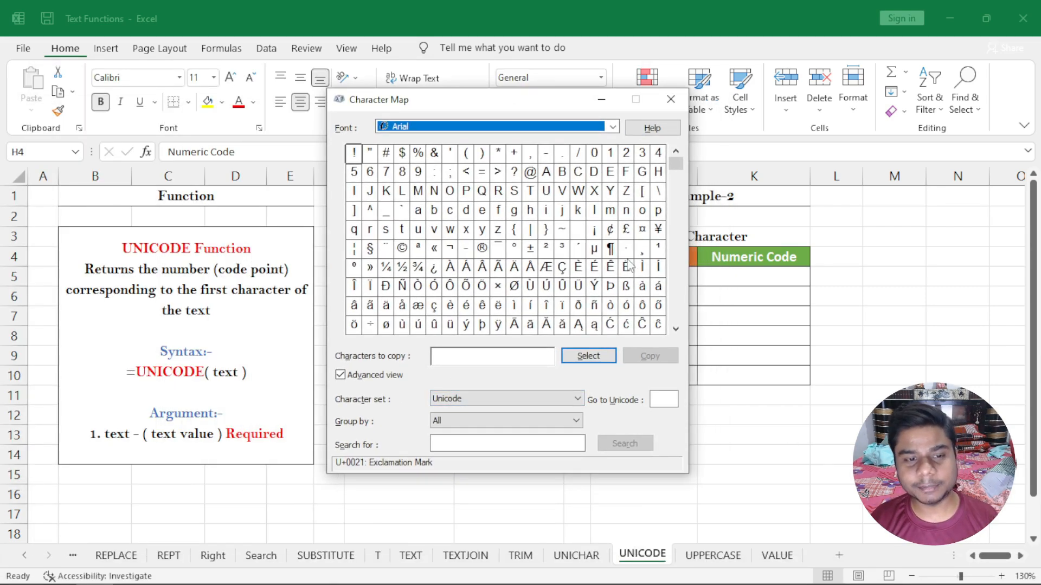
click(401, 171)
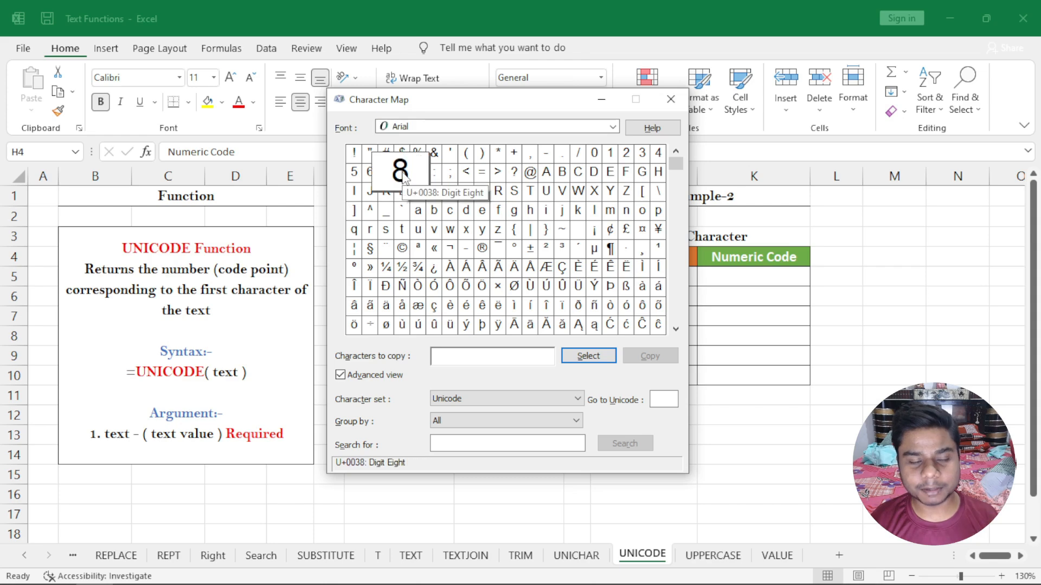
click(433, 154)
click(526, 248)
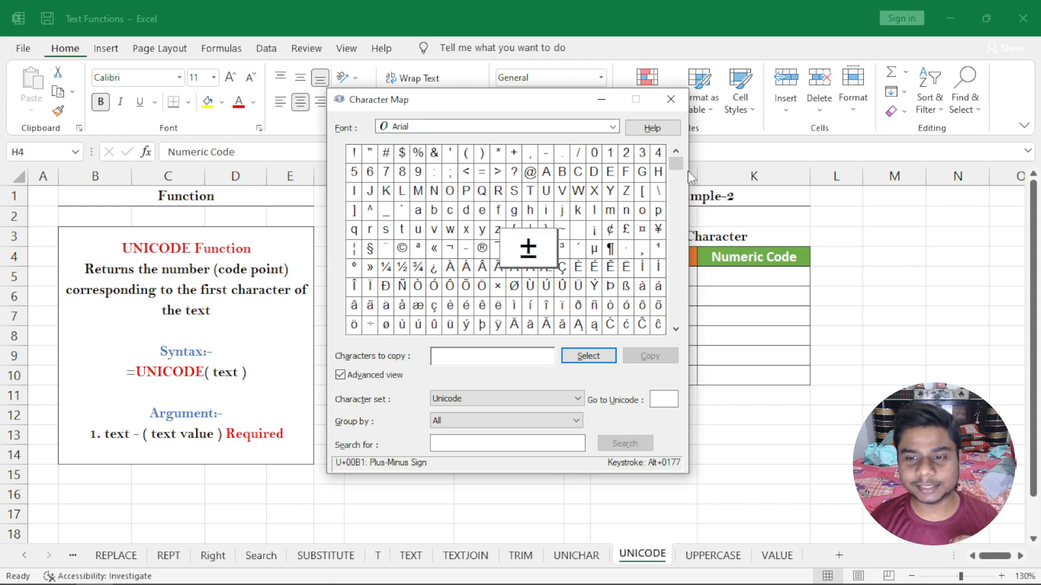
drag(679, 167, 667, 149)
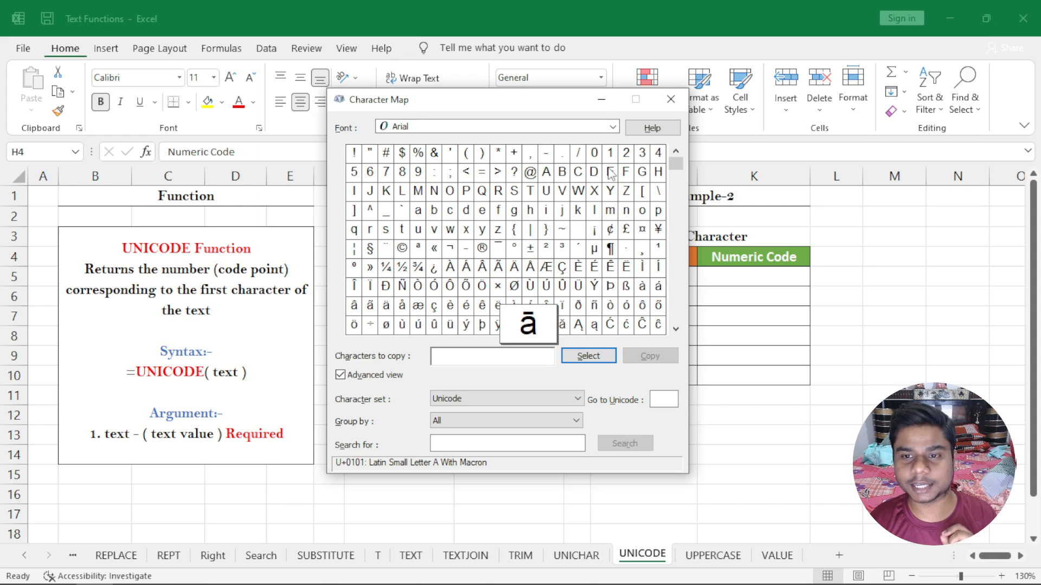
- Back in Excel, review the UNICODE function's syntax and required text argument in the notes, plus the Example-1 text strings in G5:G12
click(141, 374)
double_click(140, 374)
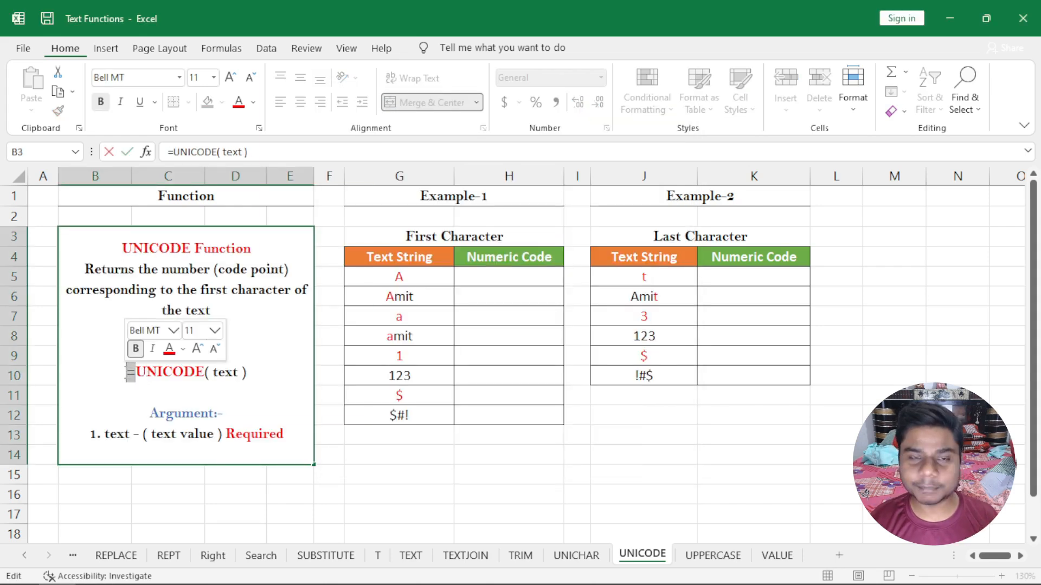
drag(136, 374, 201, 376)
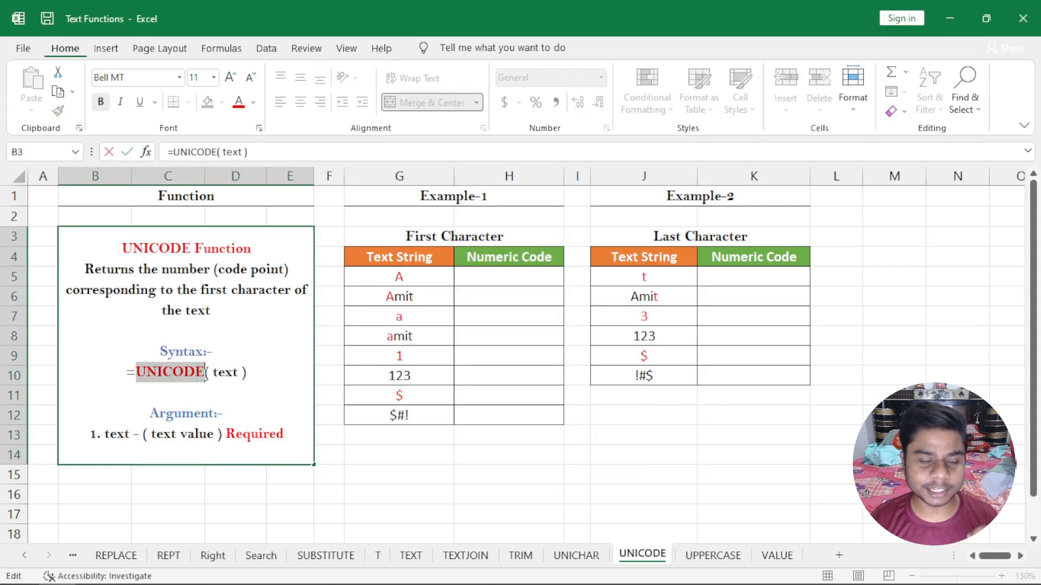
click(207, 376)
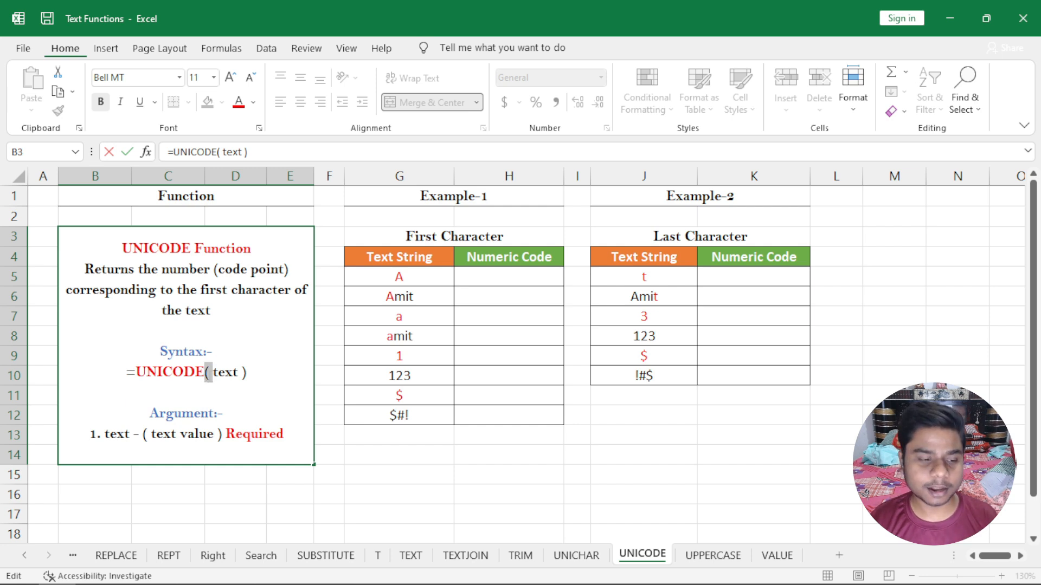
drag(212, 375, 137, 373)
click(257, 374)
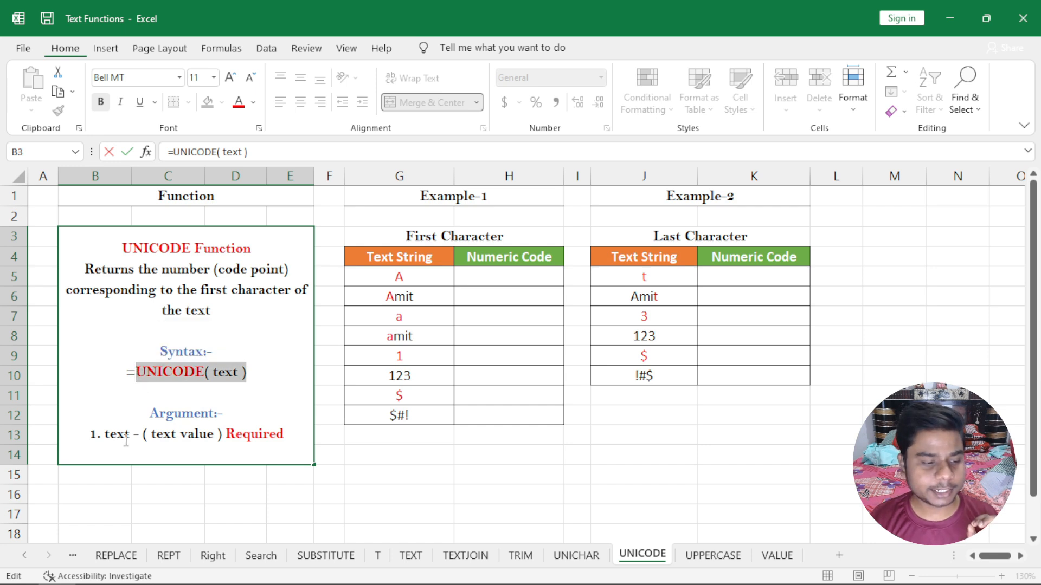
drag(214, 437, 148, 437)
drag(219, 437, 293, 434)
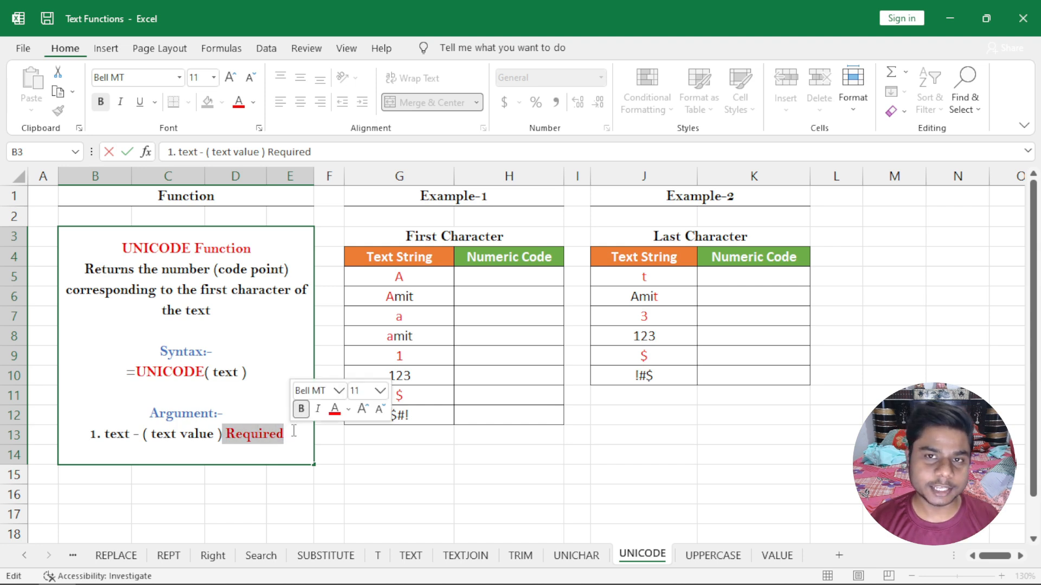
key(Escape)
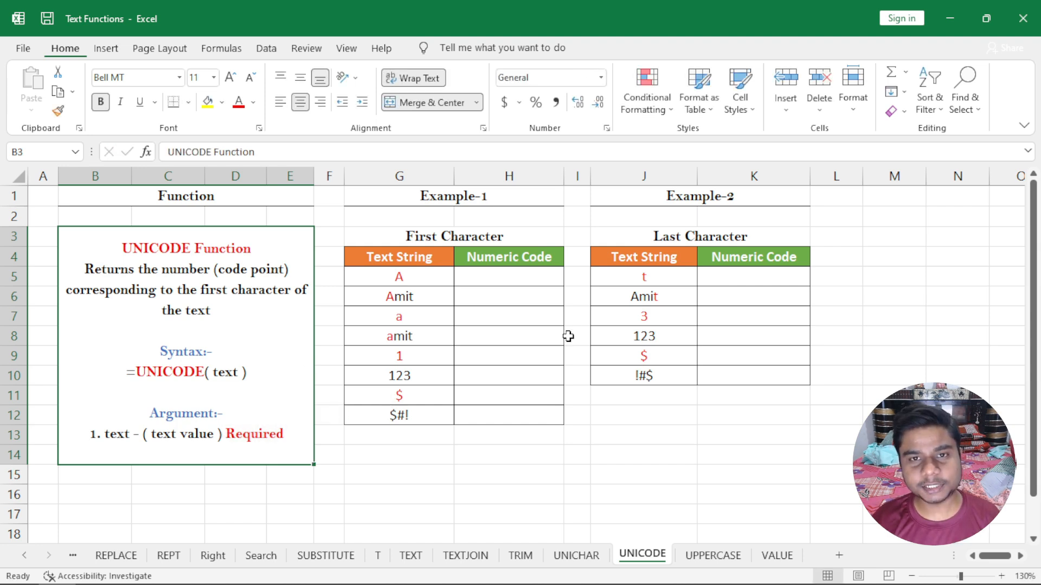
drag(418, 274, 406, 409)
drag(399, 277, 402, 380)
mouse_move(400, 395)
mouse_down()
mouse_move(409, 432)
mouse_move(404, 413)
mouse_up()
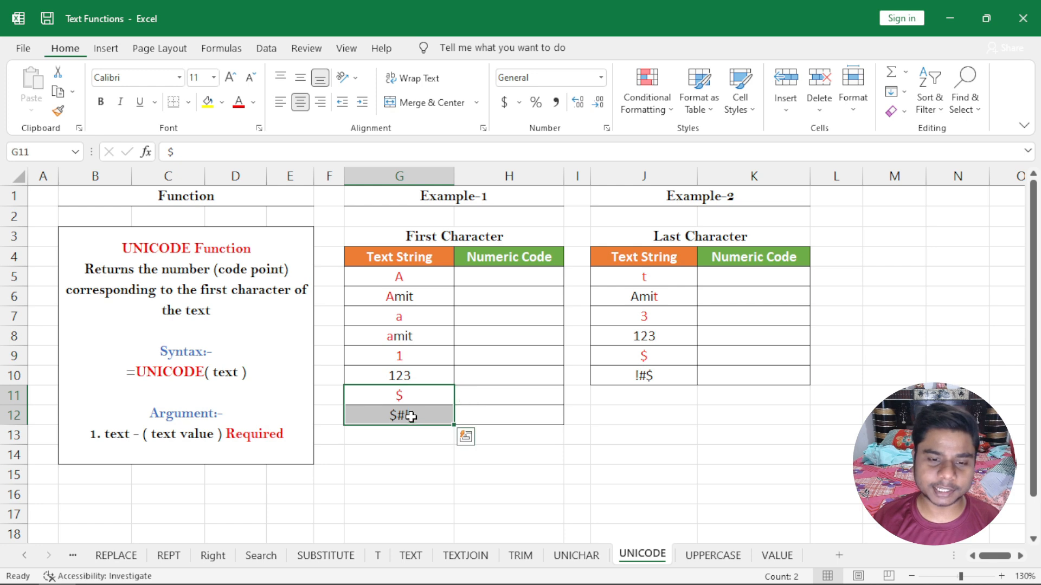
drag(422, 276, 423, 417)
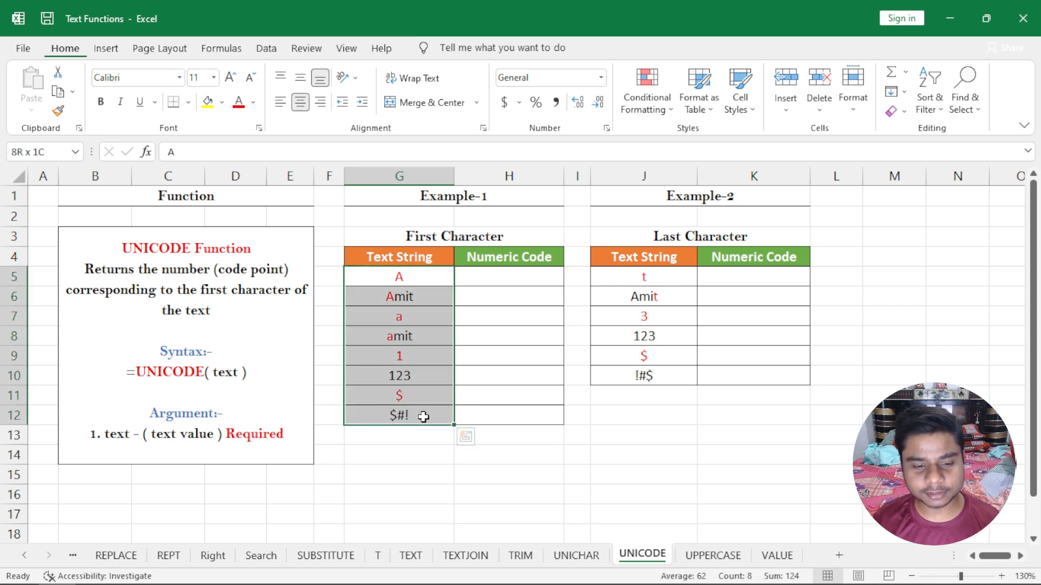
- Enter the formula =UNICODE(G5) in H5 to get the numeric code of the first text string
click(519, 273)
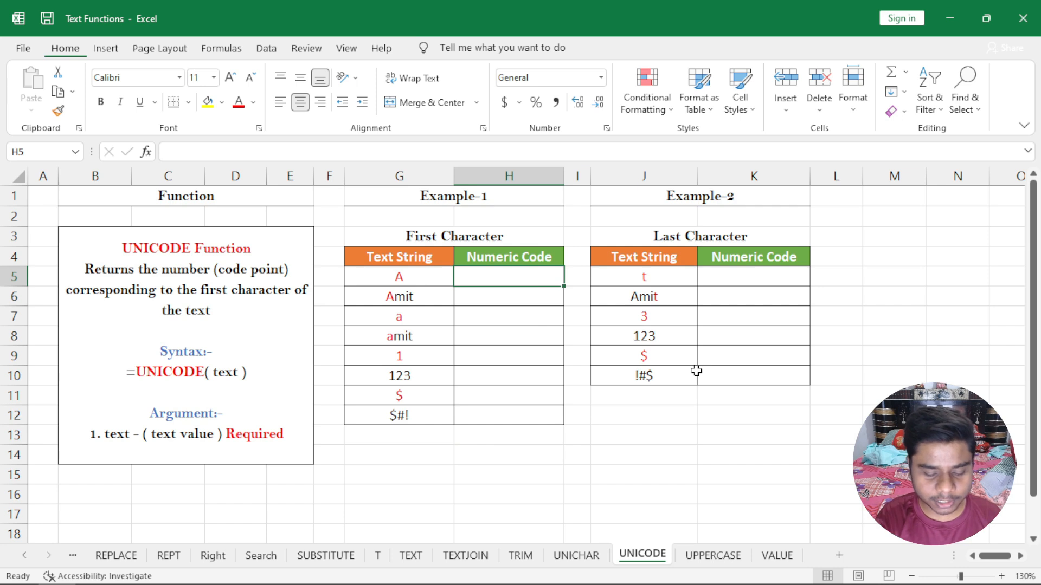
text(=u)
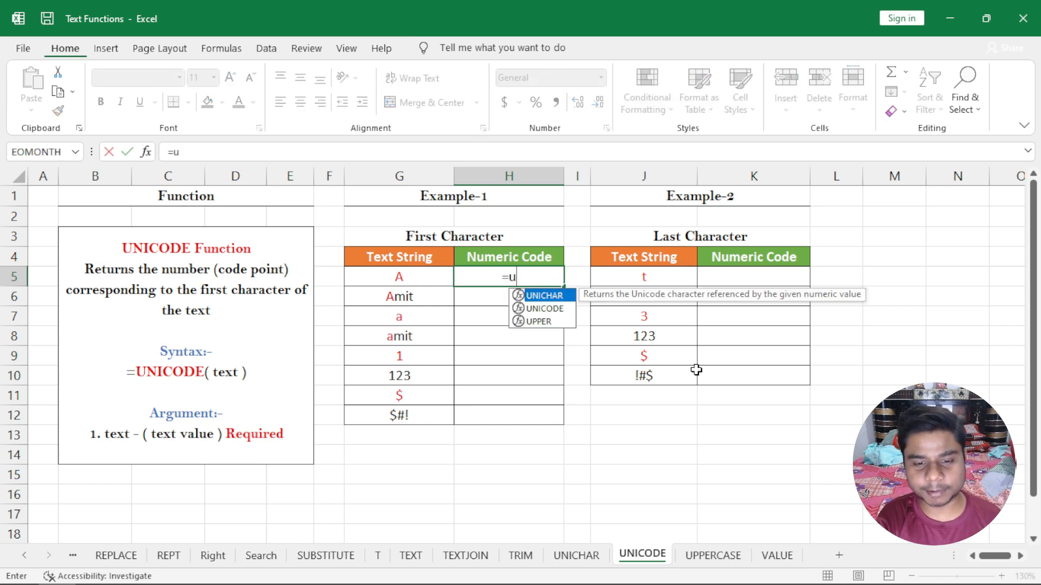
text(nicode()
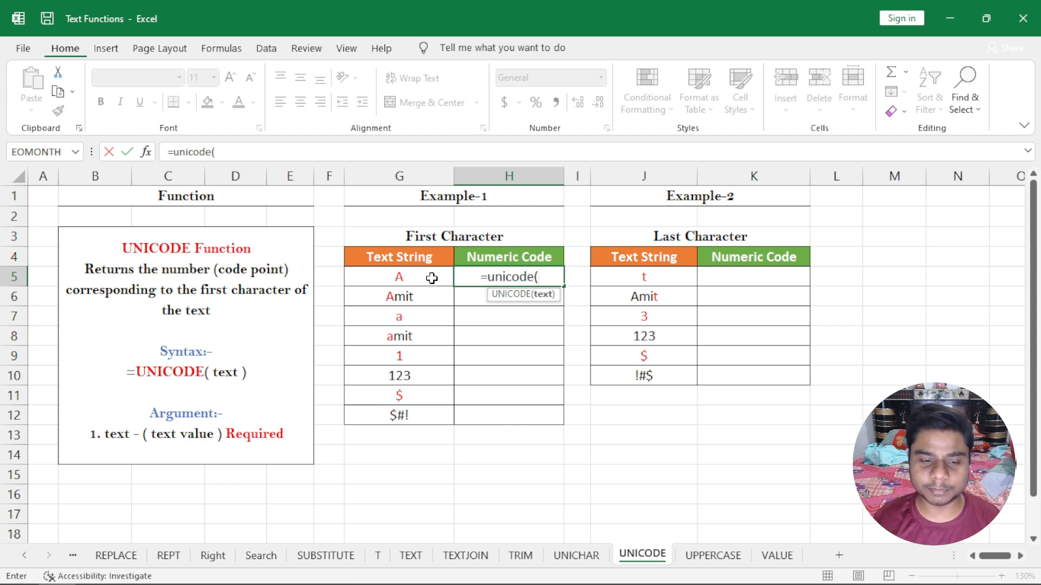
click(431, 278)
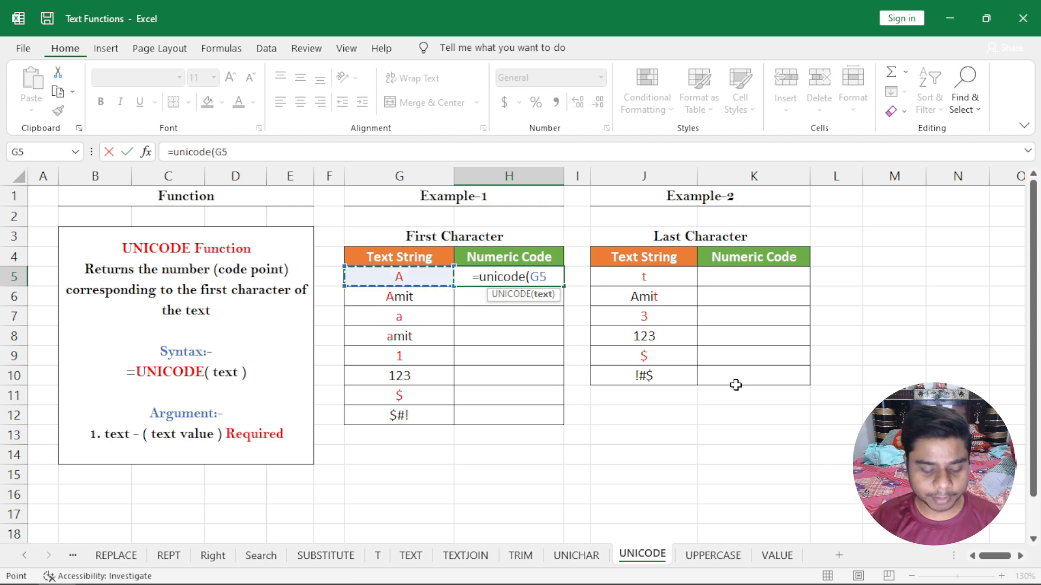
text())
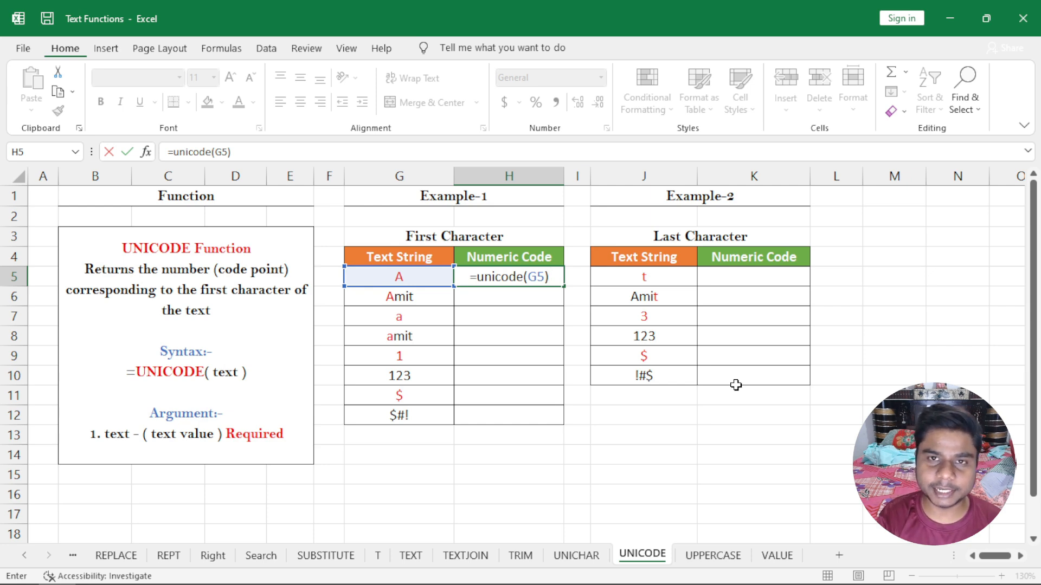
key(Return)
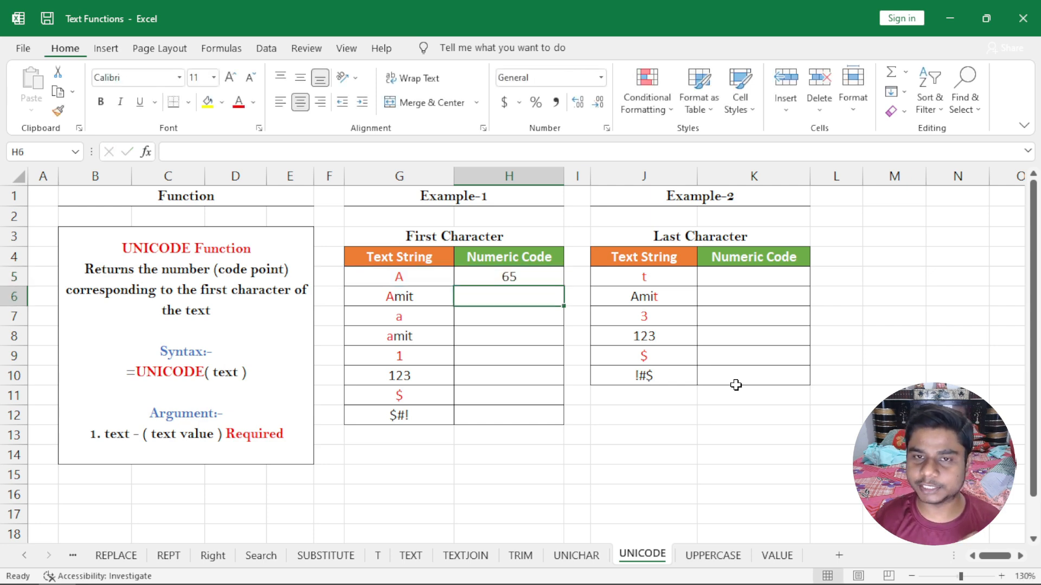
- Enter the formula =UNICODE(G6) in H6 to get the code of that string's first character
click(443, 293)
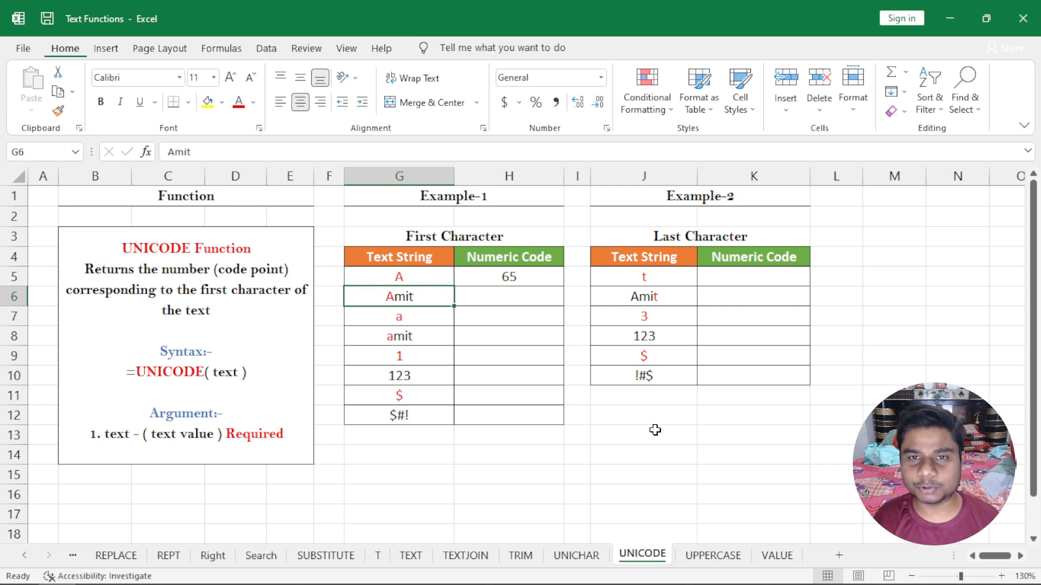
key(Right)
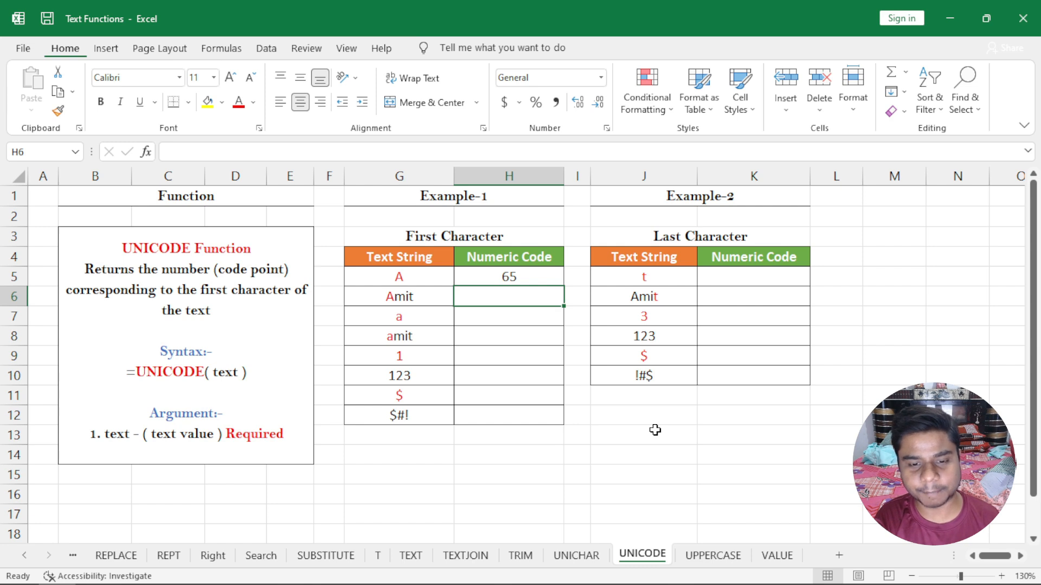
text(=unicode)
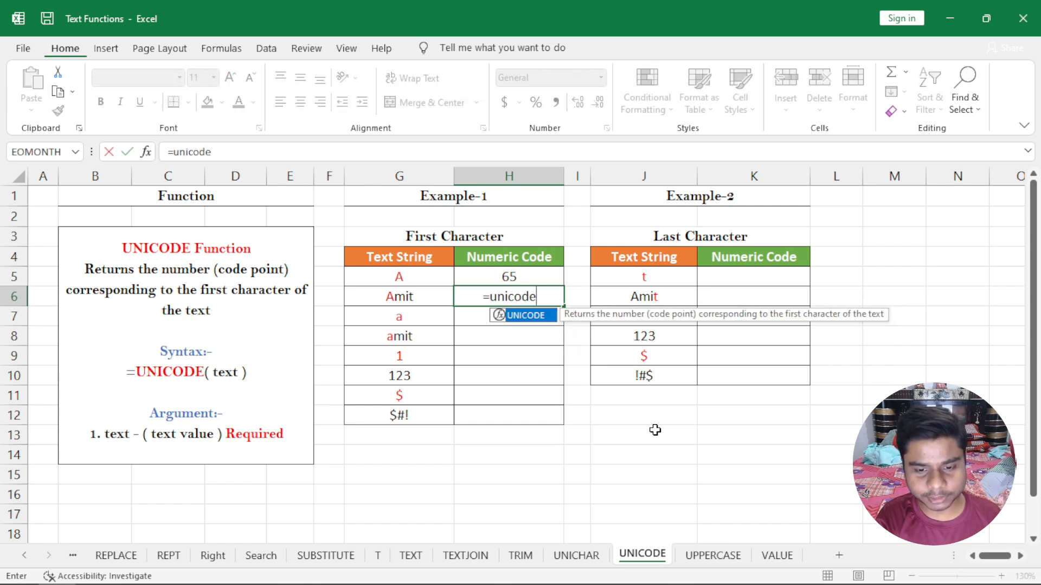
text(()
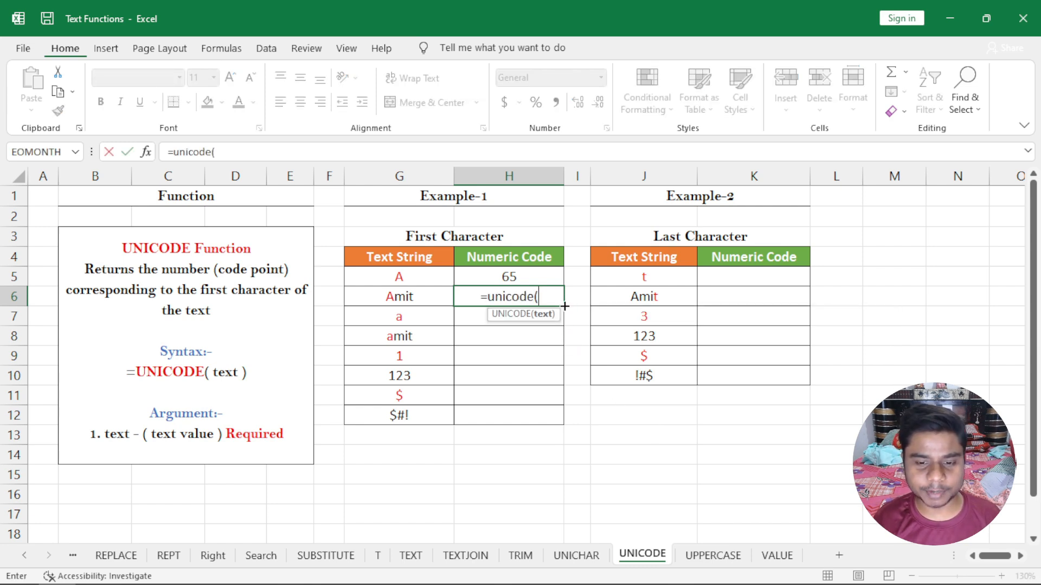
click(440, 296)
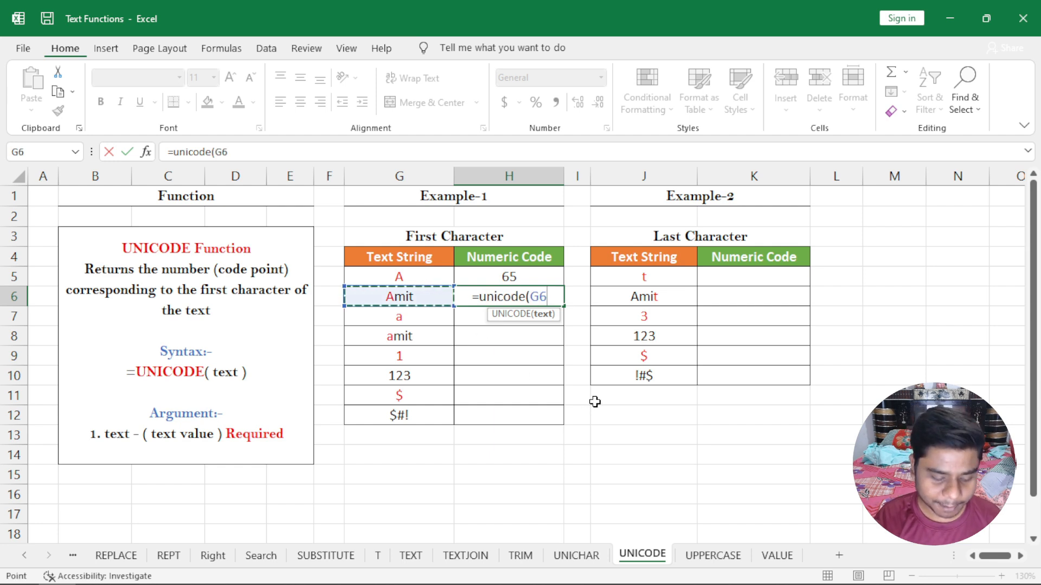
text())
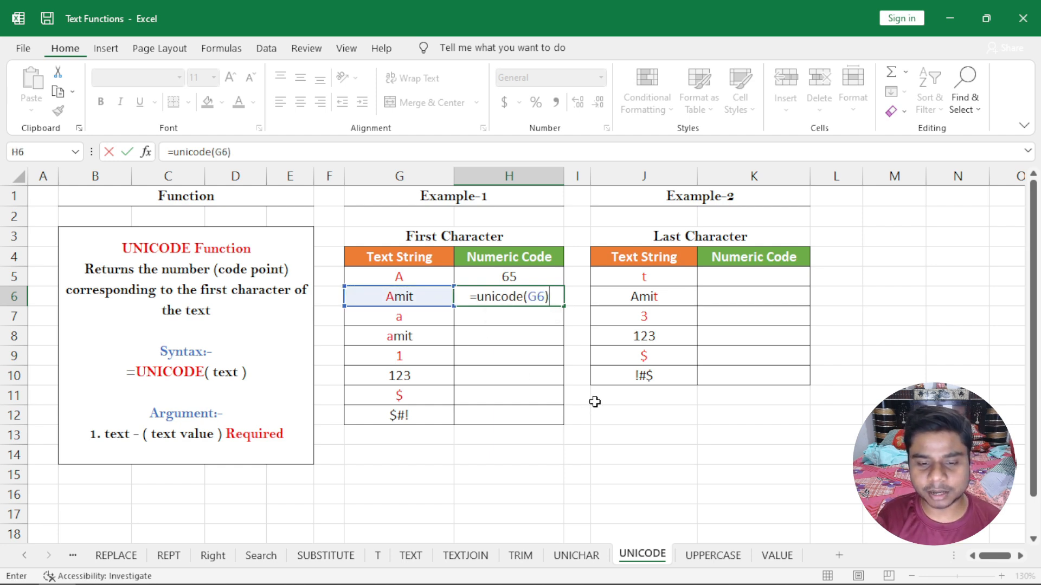
key(Return)
key(Up)
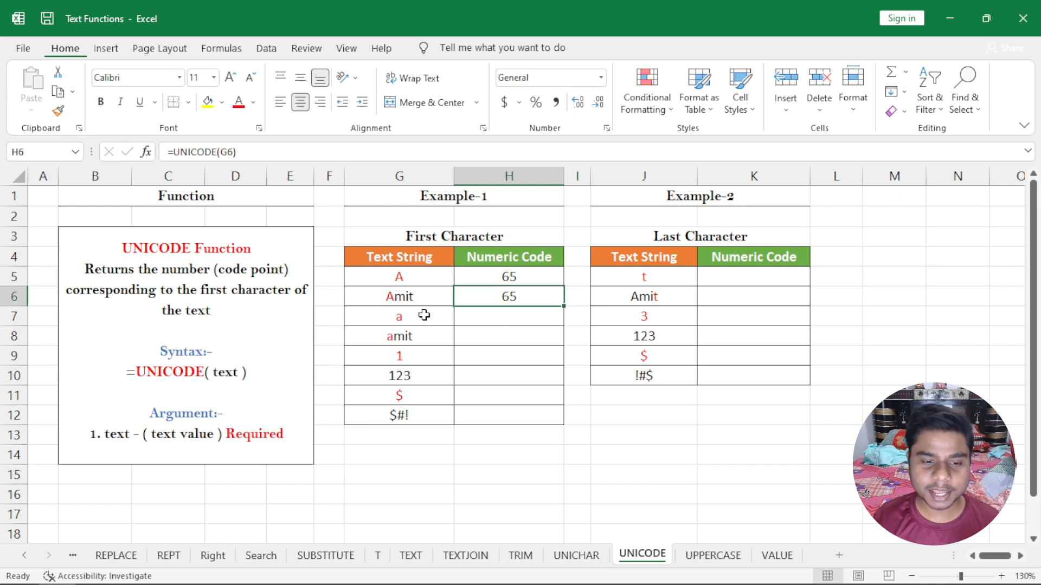
- Enter the formula =UNICODE(G7) in H7 to get the numeric code of the lowercase letter a
drag(400, 277, 417, 336)
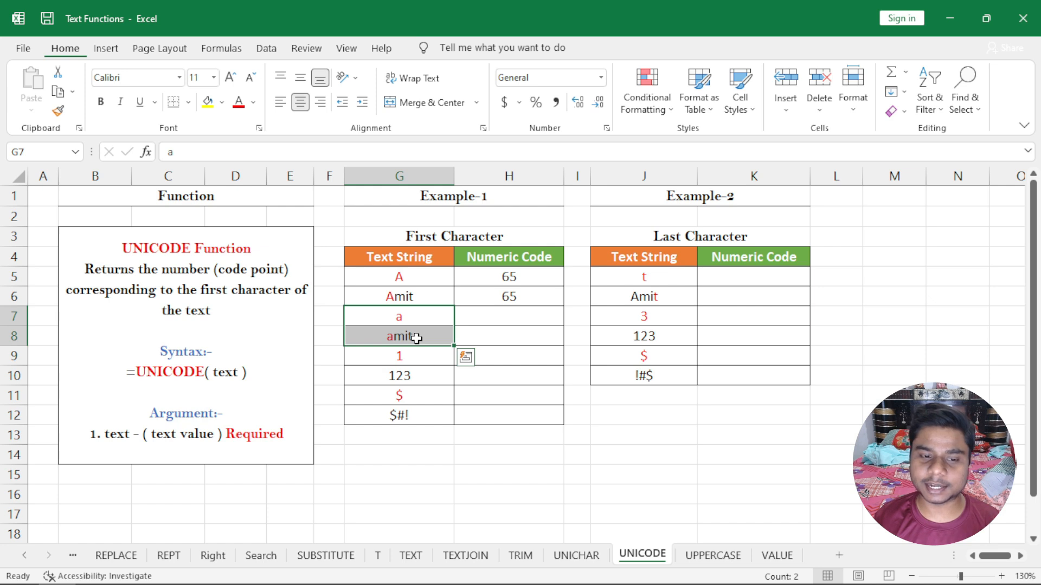
drag(419, 277, 417, 295)
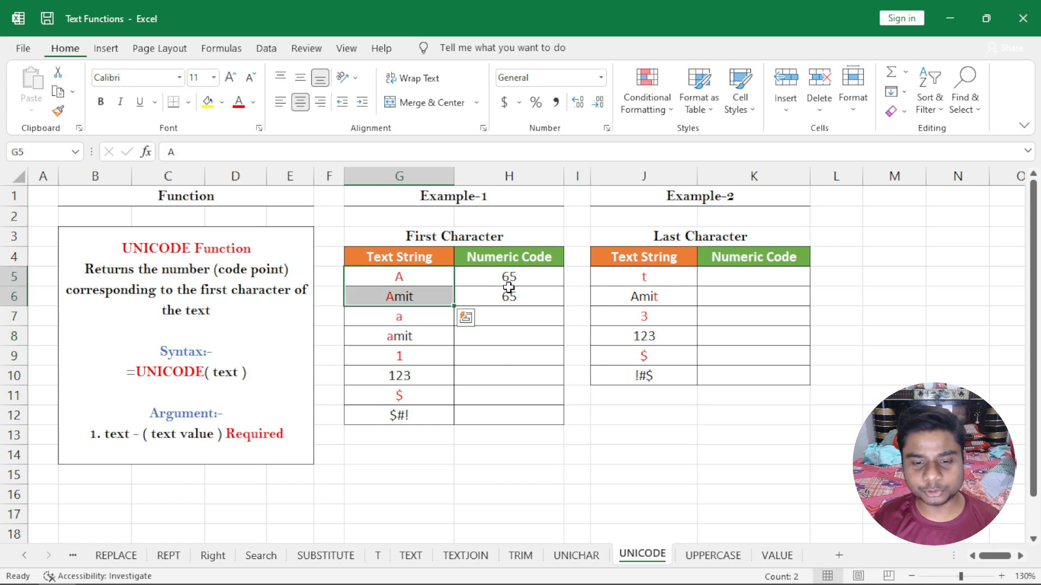
drag(432, 315, 429, 337)
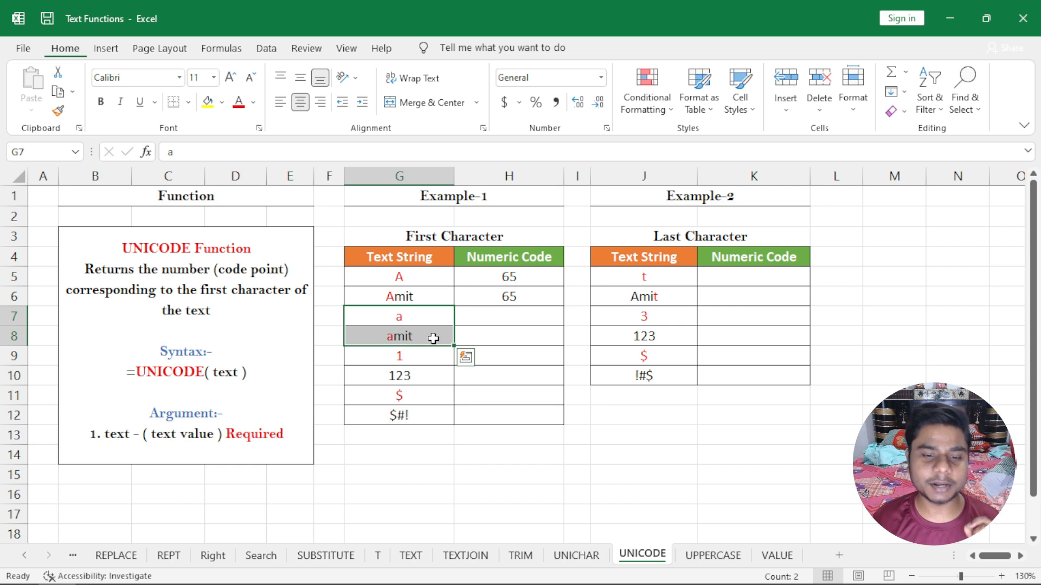
click(500, 314)
text(=u)
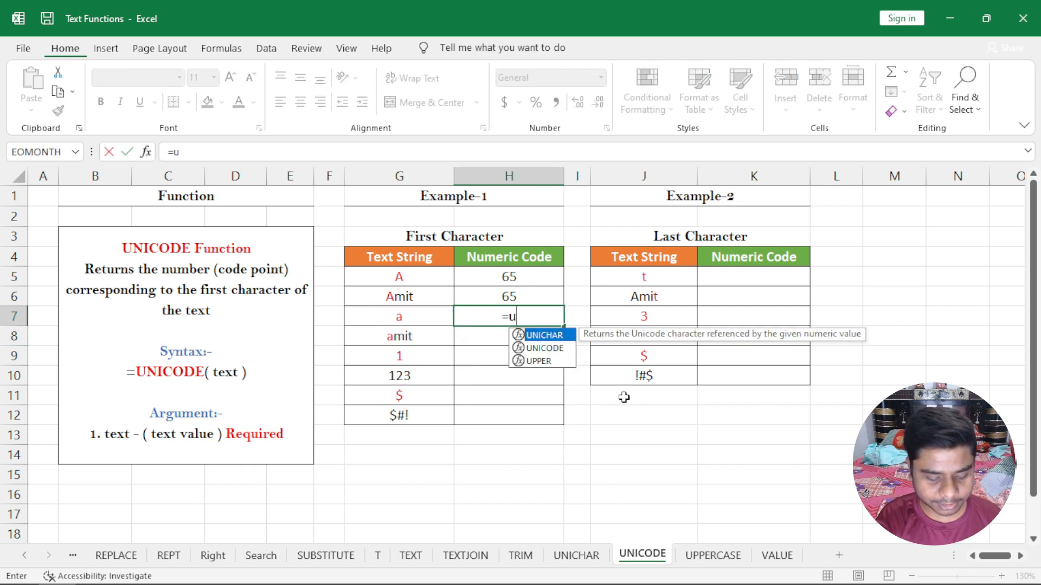
text(nicode()
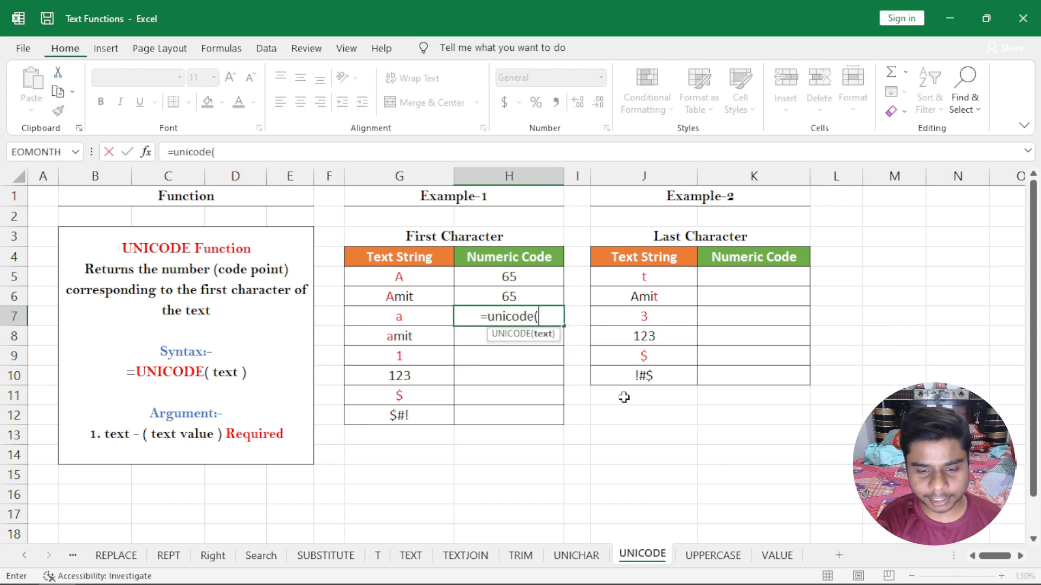
click(425, 316)
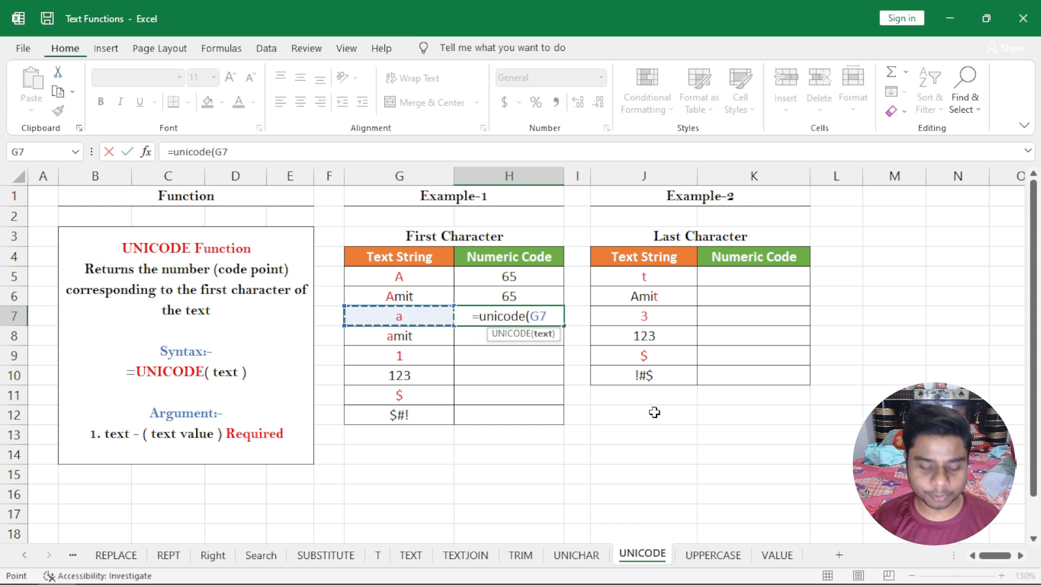
text())
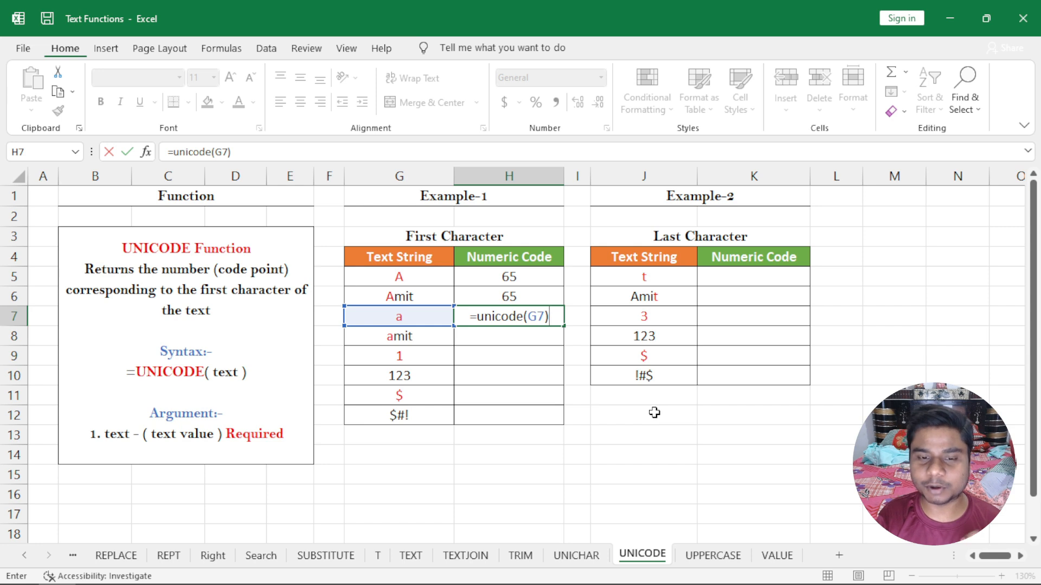
key(Return)
key(Up)
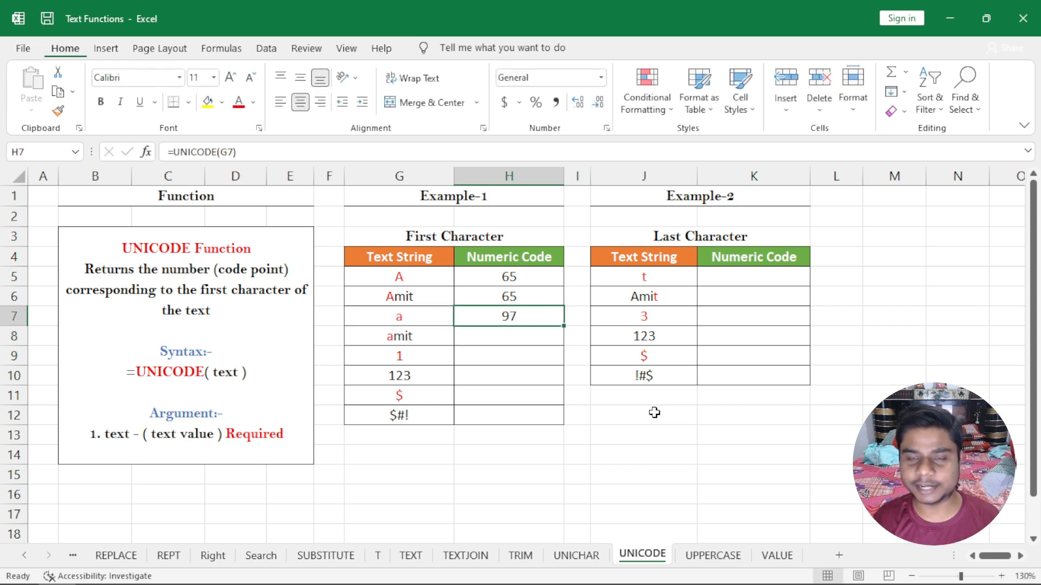
- Enter the formula =UNICODE(G8) in H8 to get the code of the lowercase text string's first character
click(397, 340)
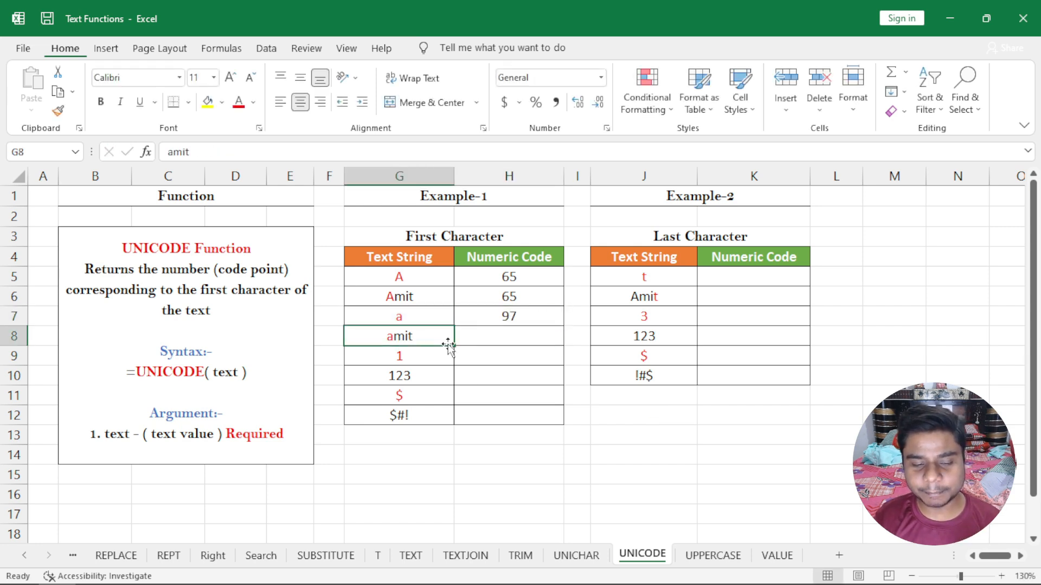
click(496, 332)
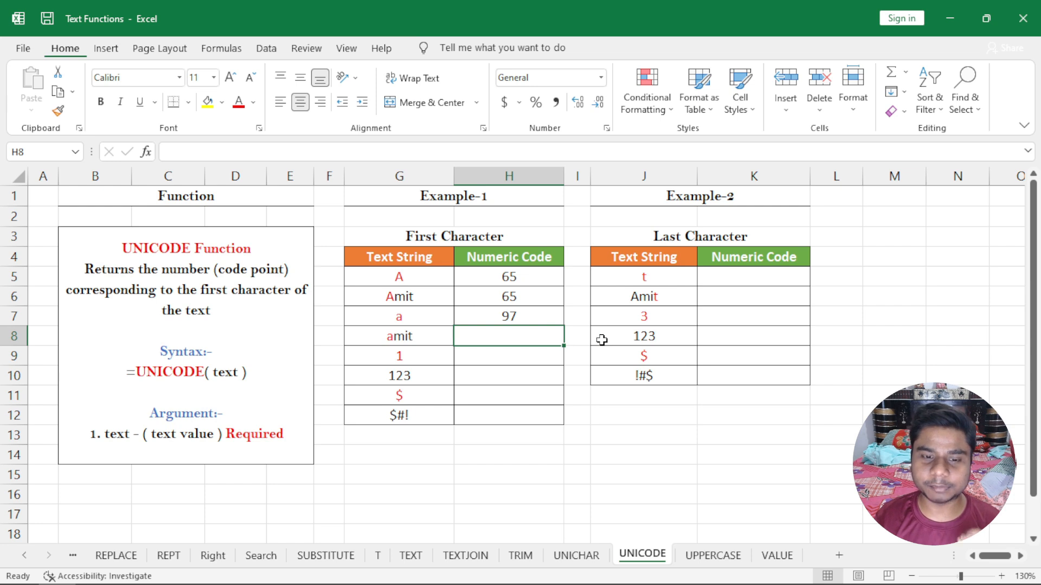
text(=unic)
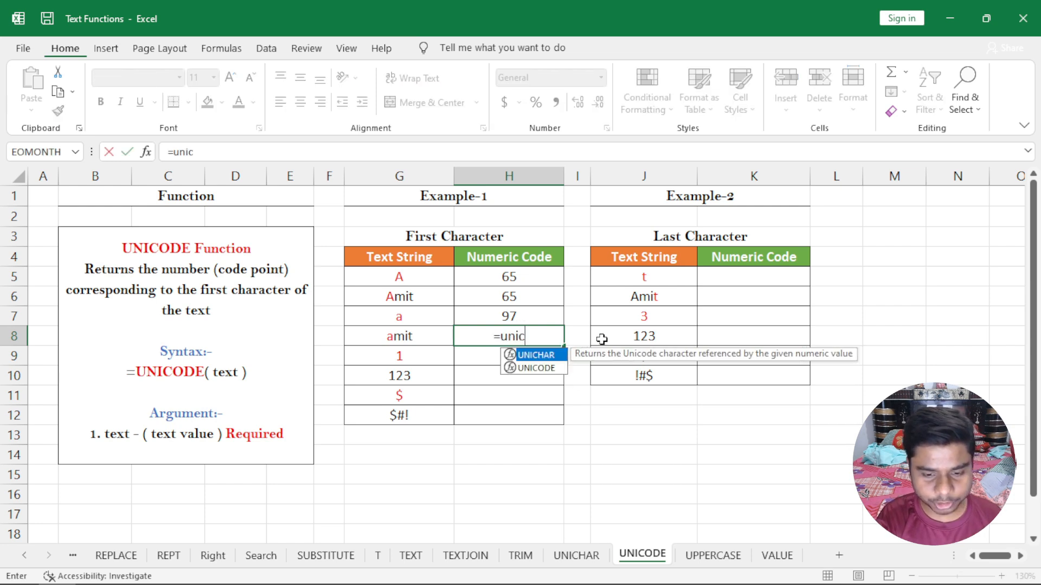
text(ode()
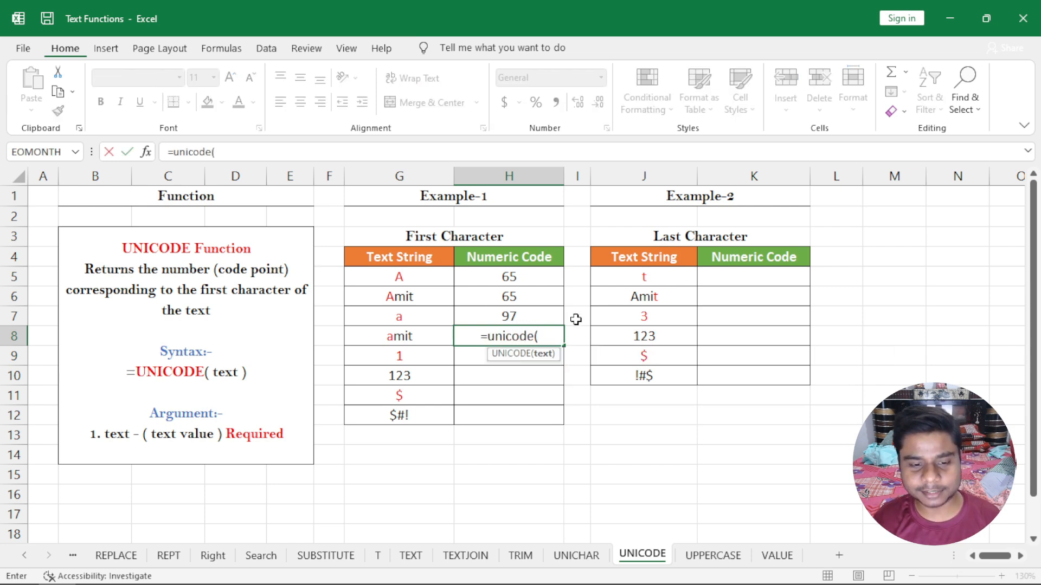
click(419, 336)
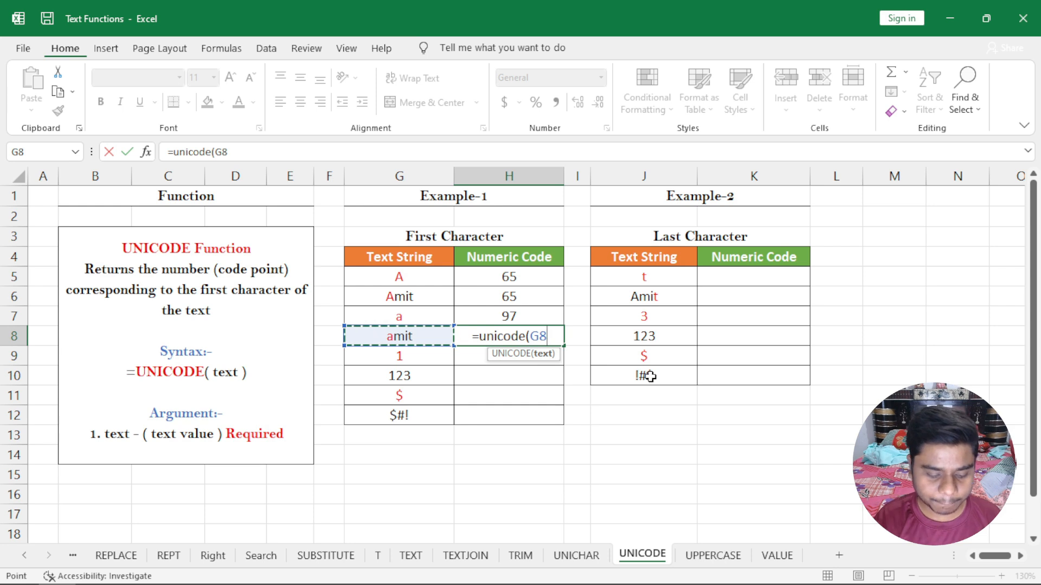
text())
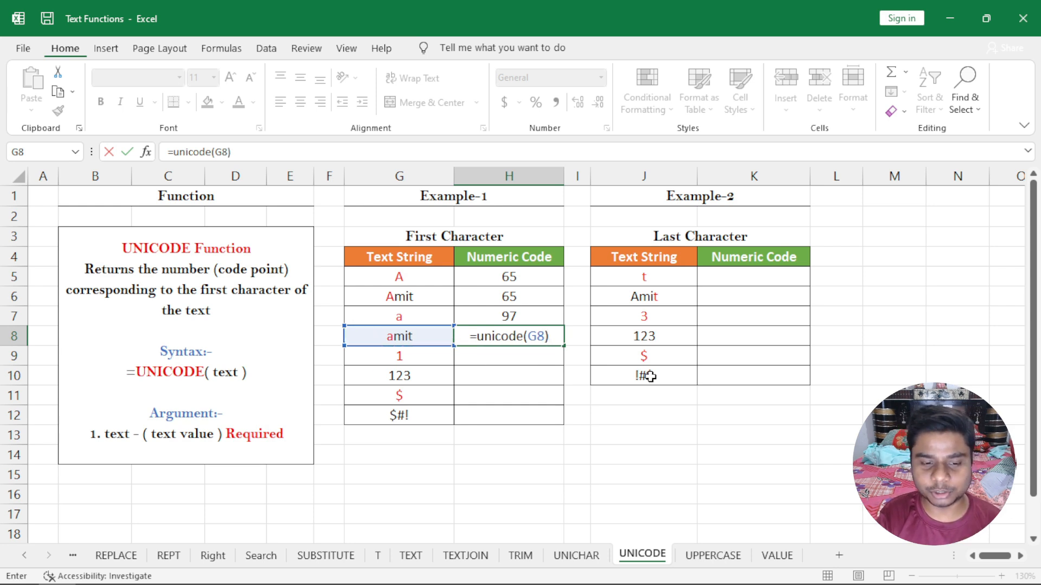
key(Return)
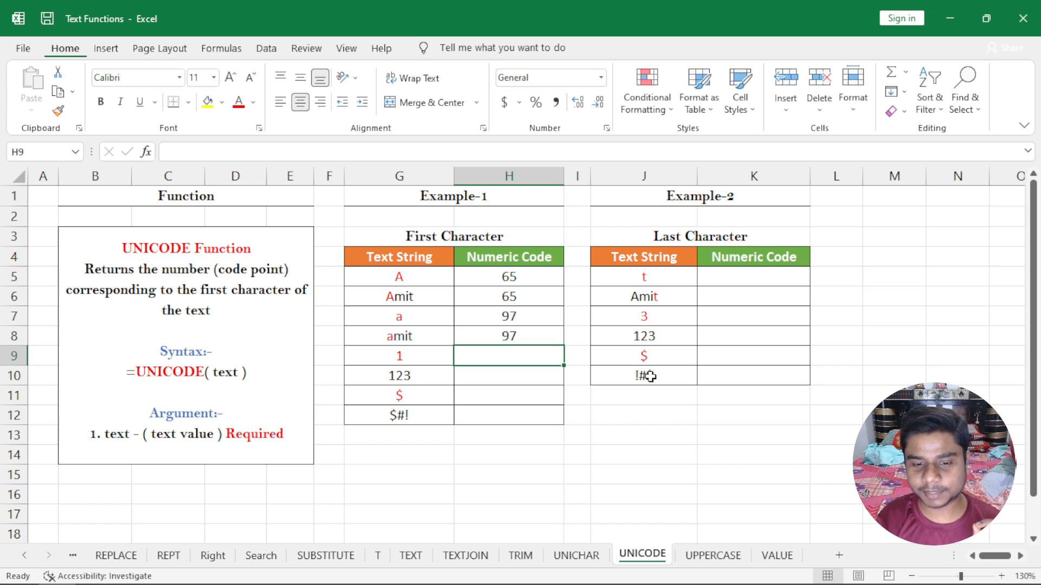
click(525, 336)
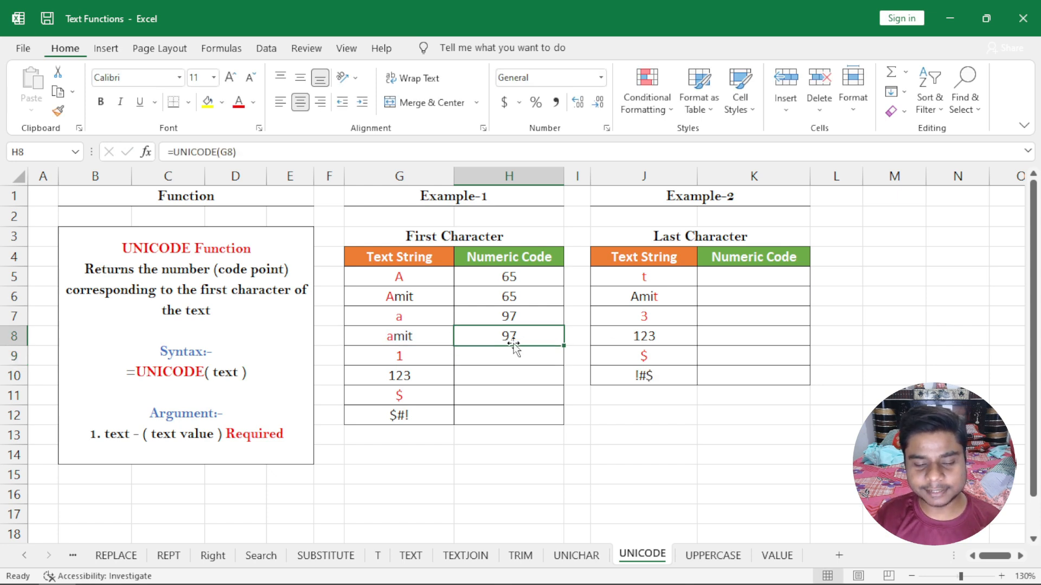
- Enter the formula =UNICODE(G9) in H9 to get the numeric code of the digit 1
click(508, 357)
click(425, 353)
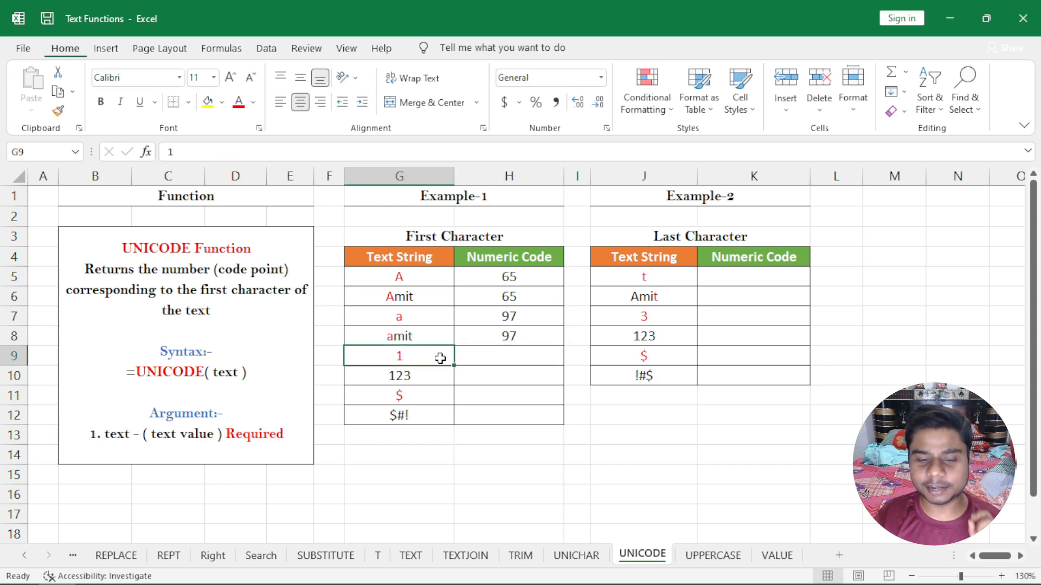
click(485, 351)
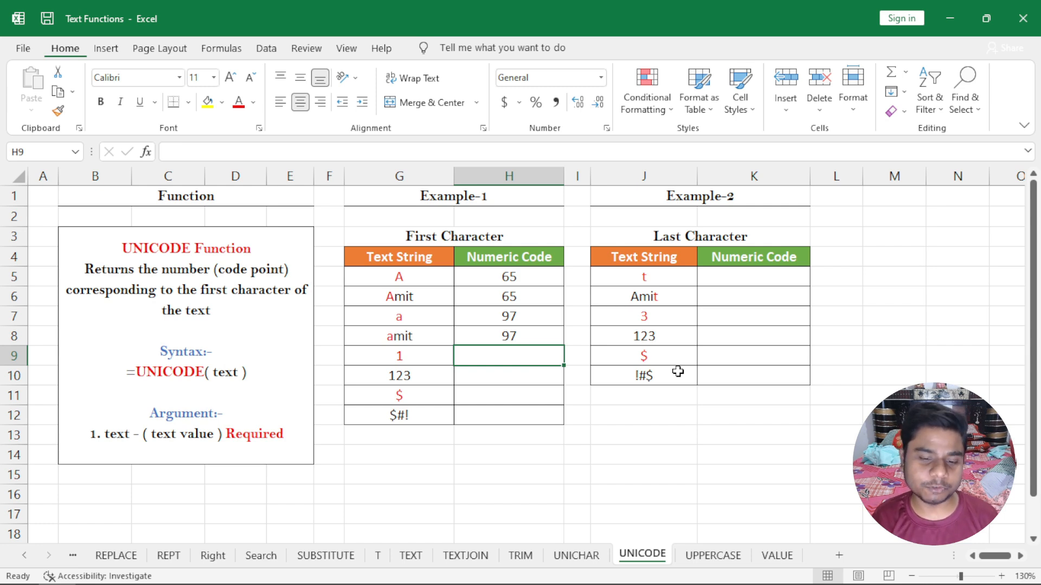
text(=uni)
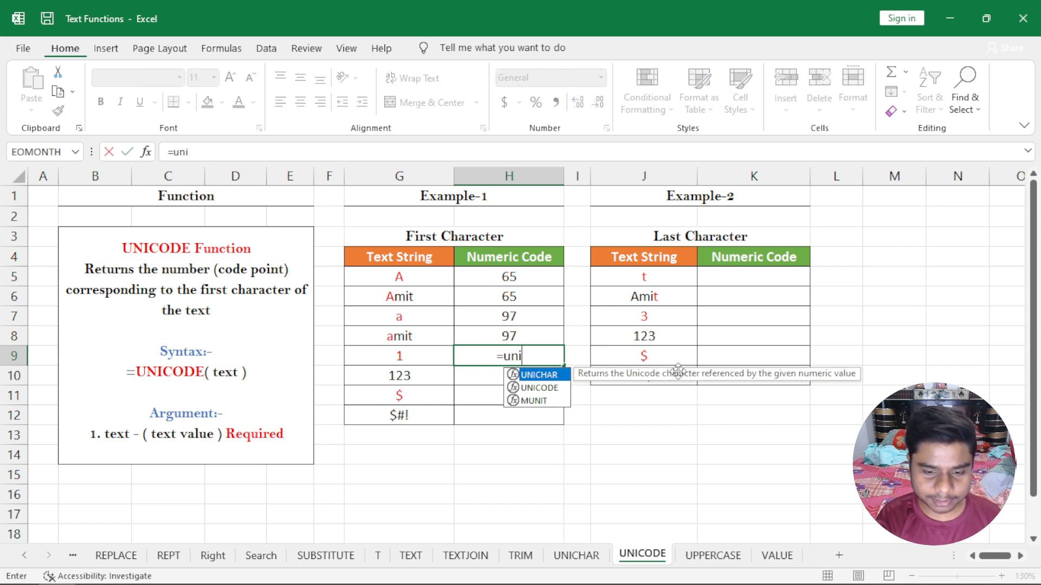
text(code()
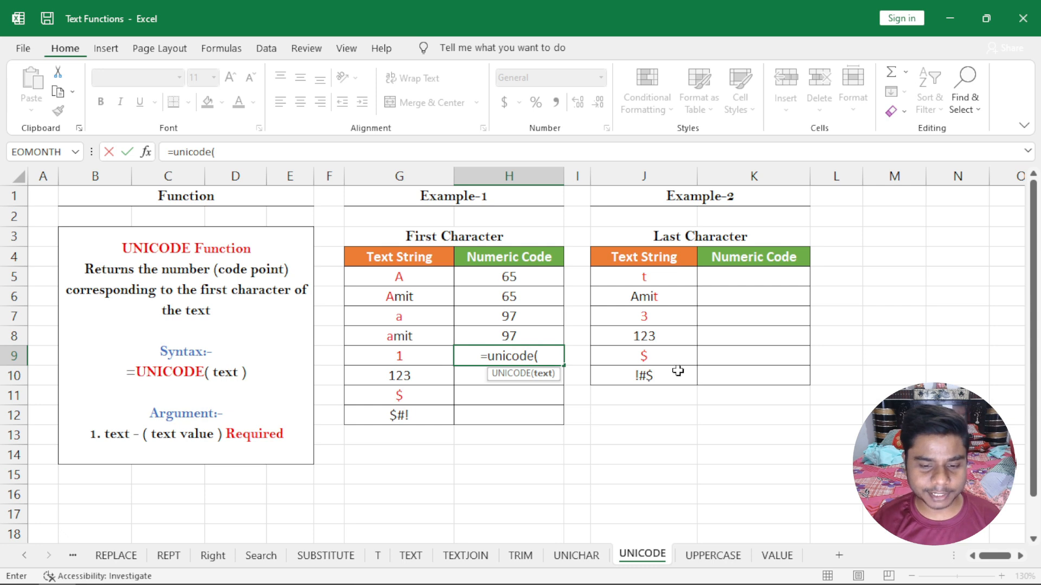
click(412, 364)
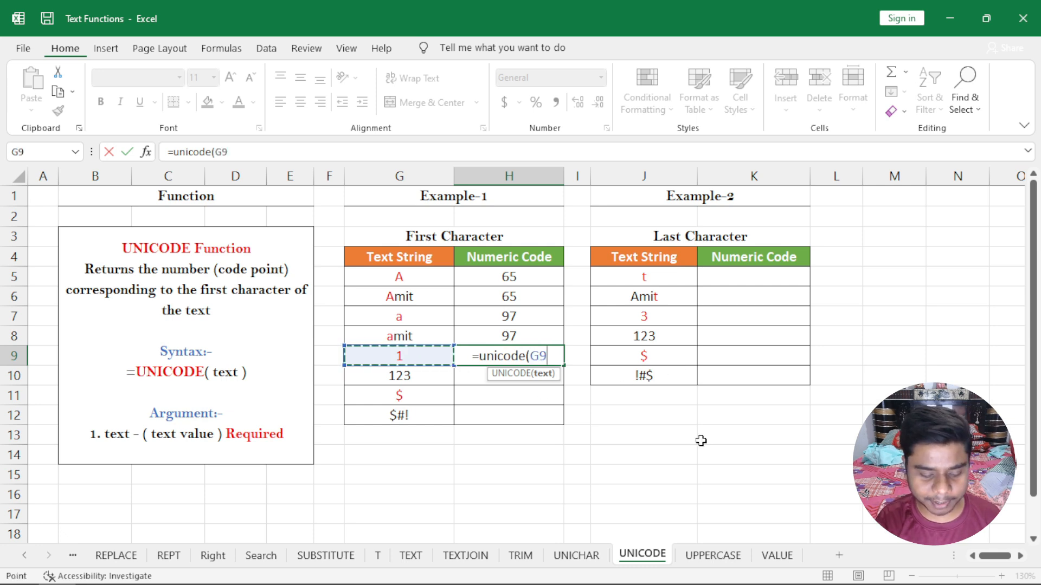
text())
key(Return)
key(Up)
key(Left)
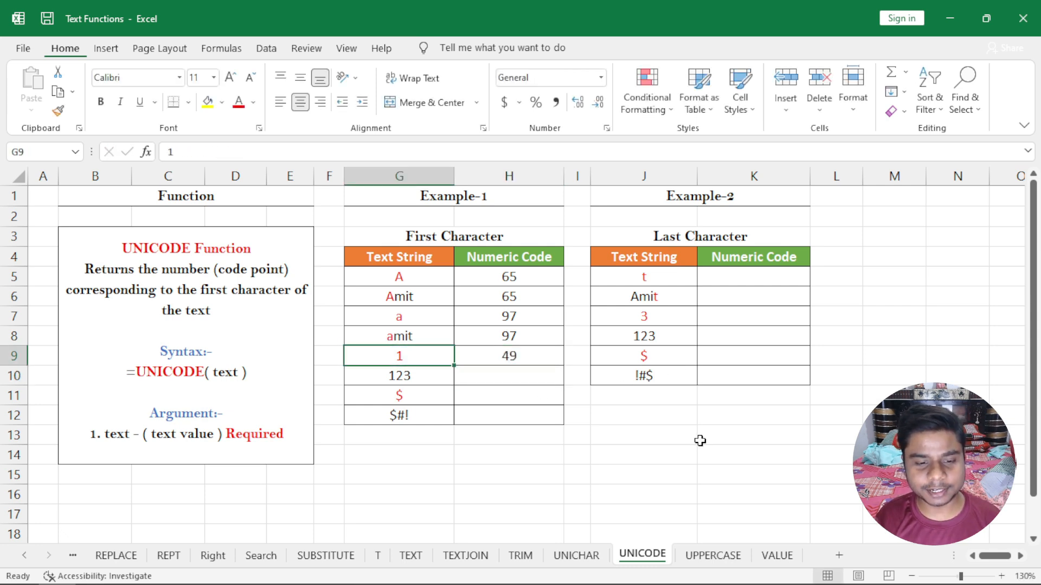
key(Right)
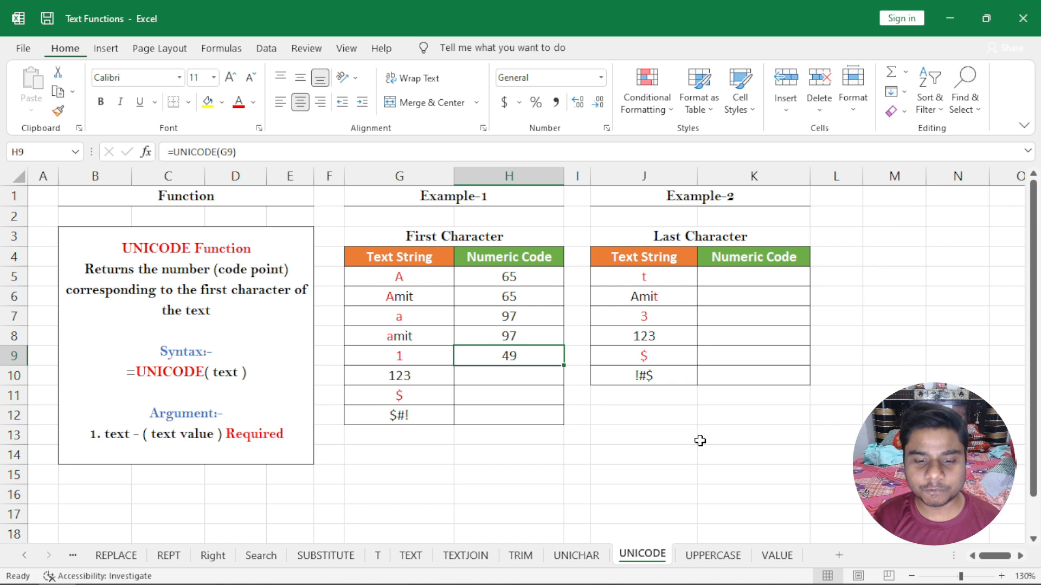
- Enter the formula =UNICODE(G10) in H10 to get the code of the first character of 123
click(403, 379)
click(516, 378)
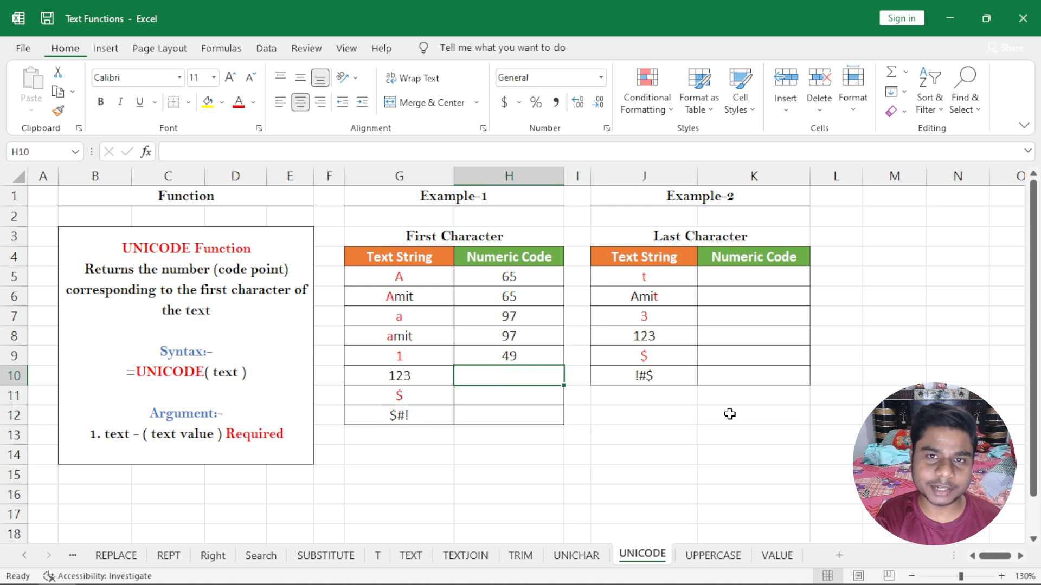
text(=)
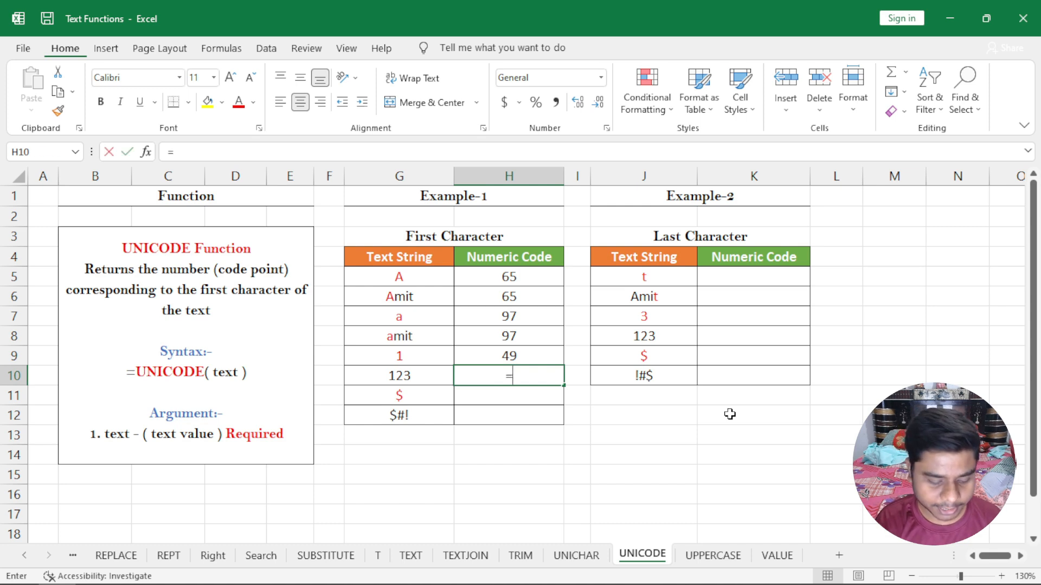
text(unicode()
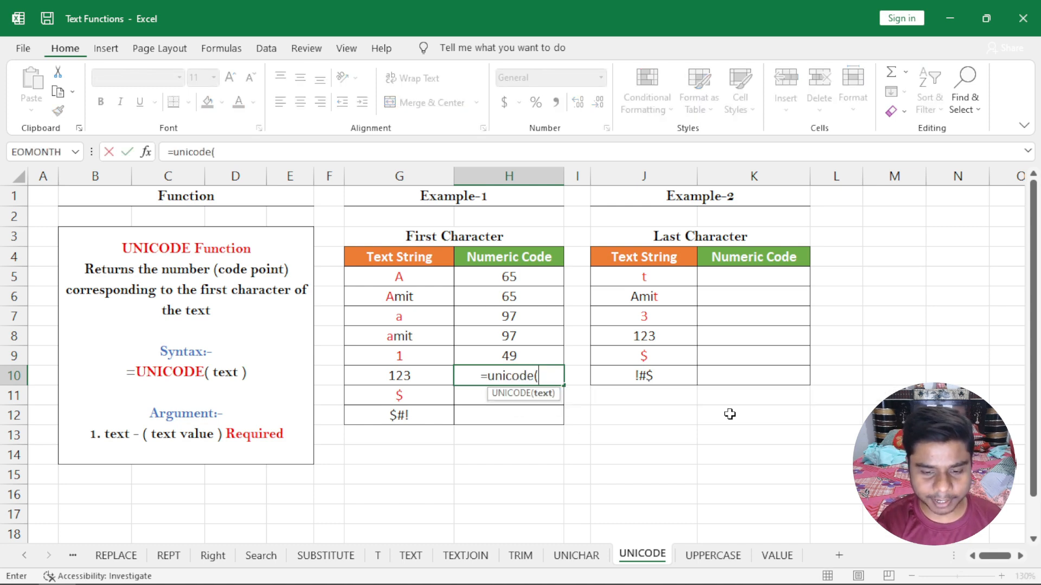
click(434, 376)
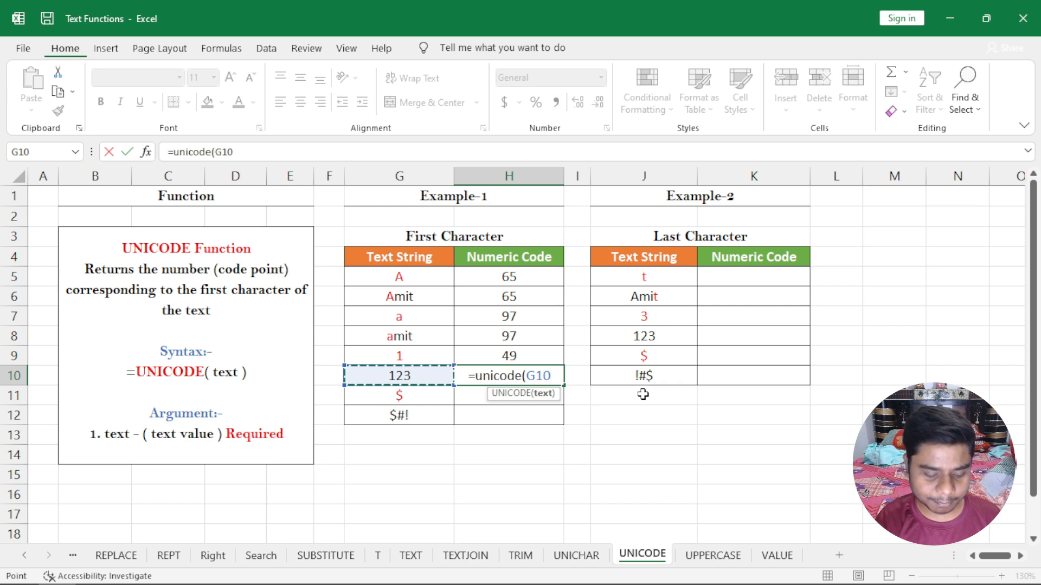
text())
key(Return)
key(Up)
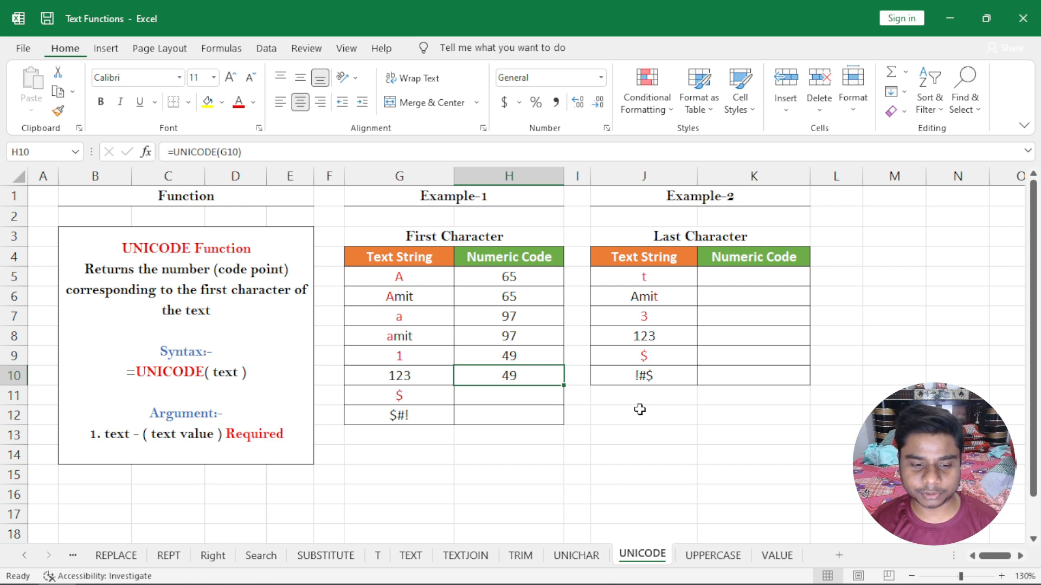
- Enter the formula =UNICODE(G11) in H11 to get the numeric code of the $ symbol
click(393, 400)
click(509, 399)
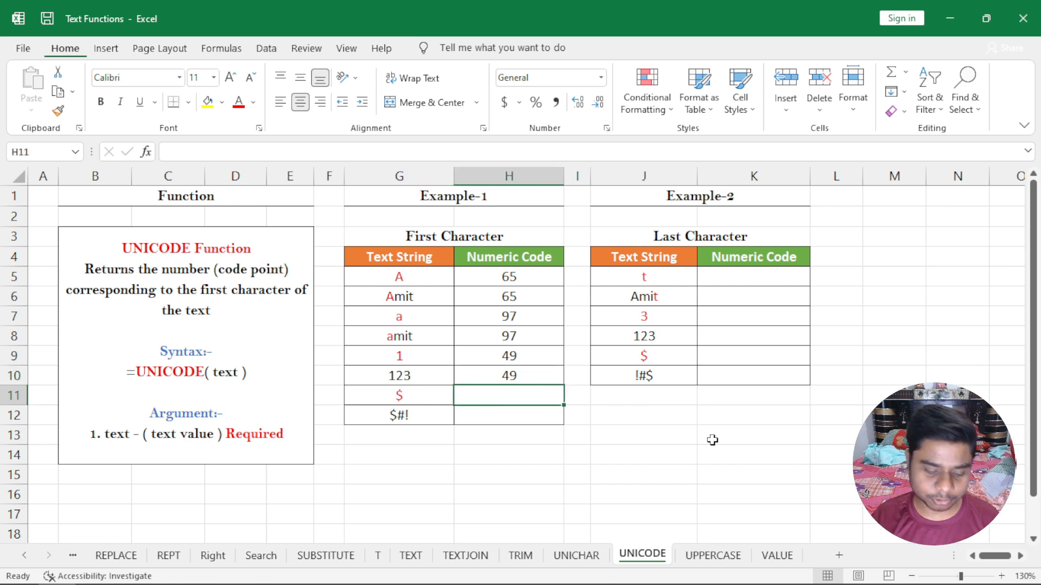
text(=unicode()
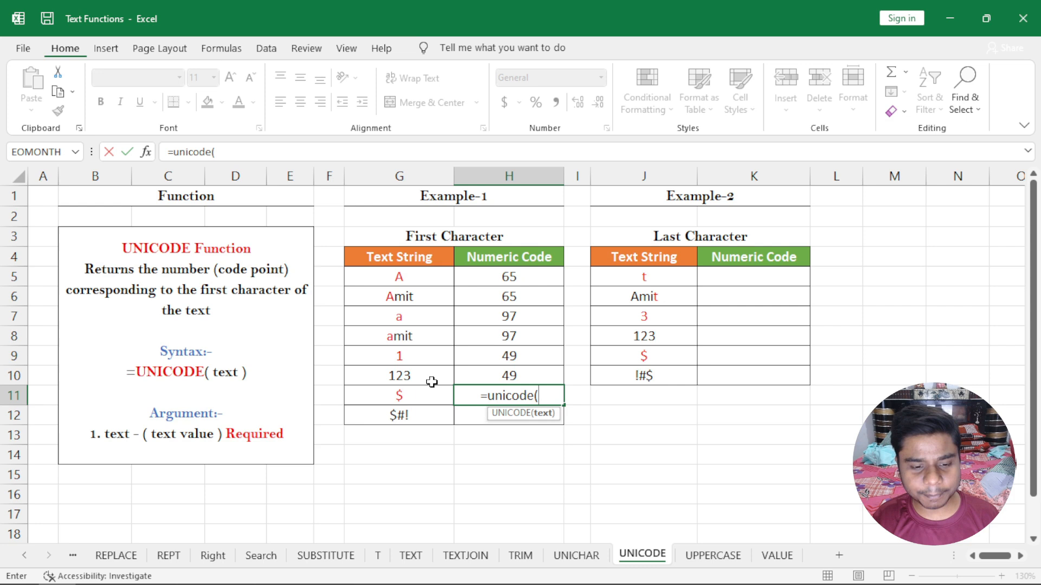
click(428, 414)
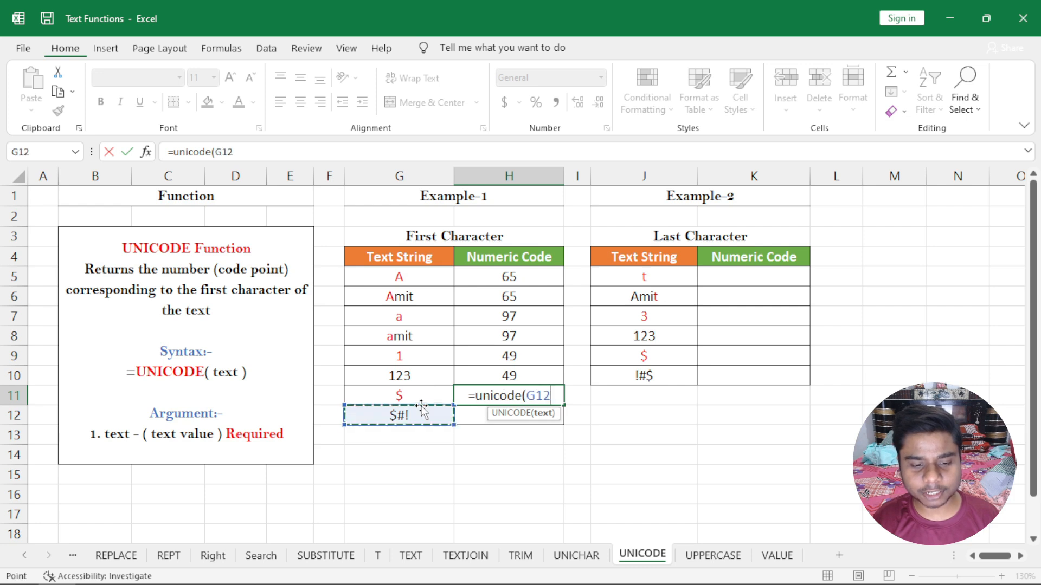
click(411, 395)
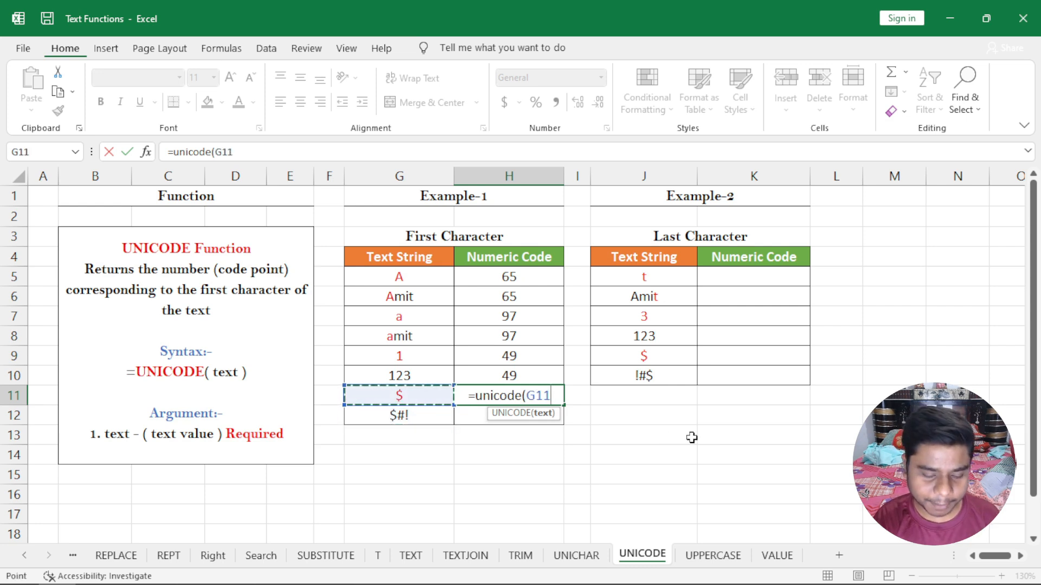
text())
key(Return)
key(Up)
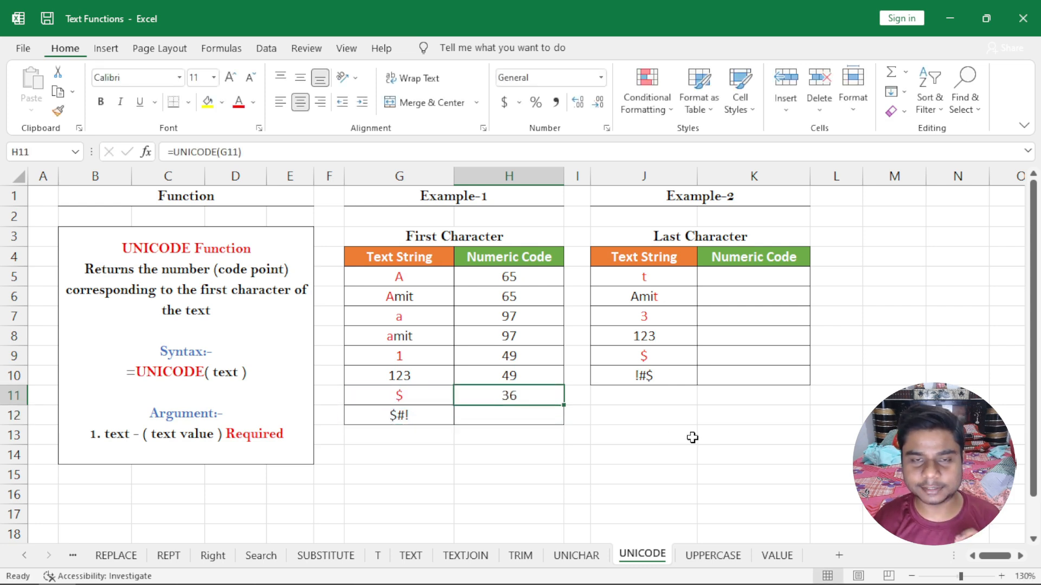
click(418, 401)
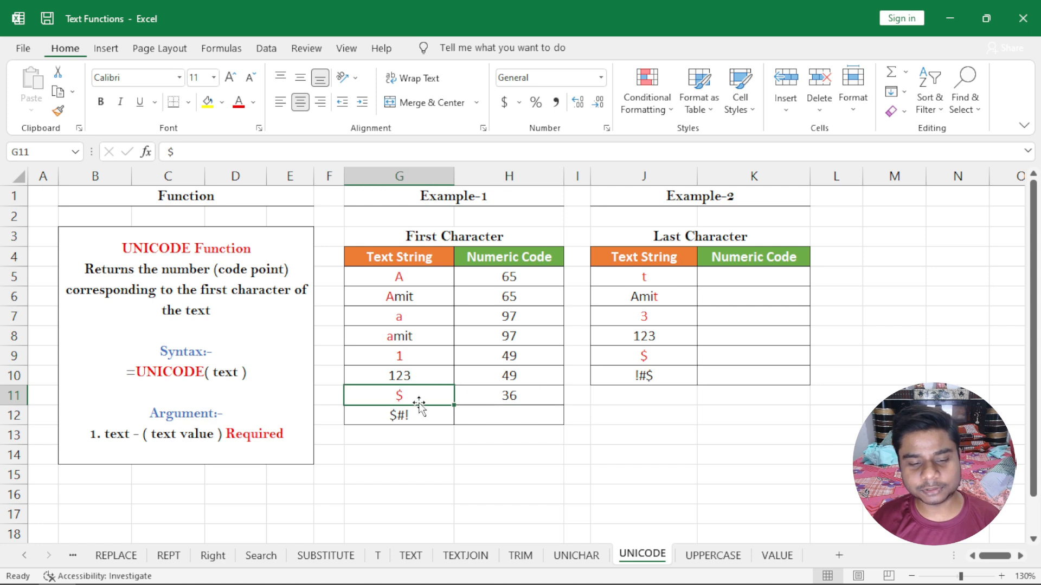
click(498, 395)
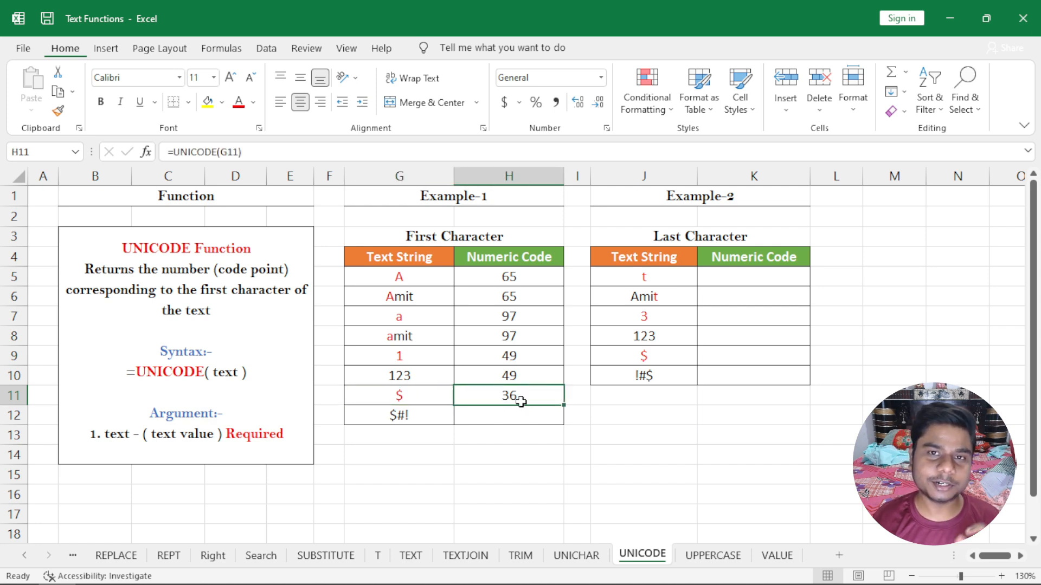
- Enter the formula =UNICODE(G12) in H12 to get the code of the first character of $#!
click(542, 414)
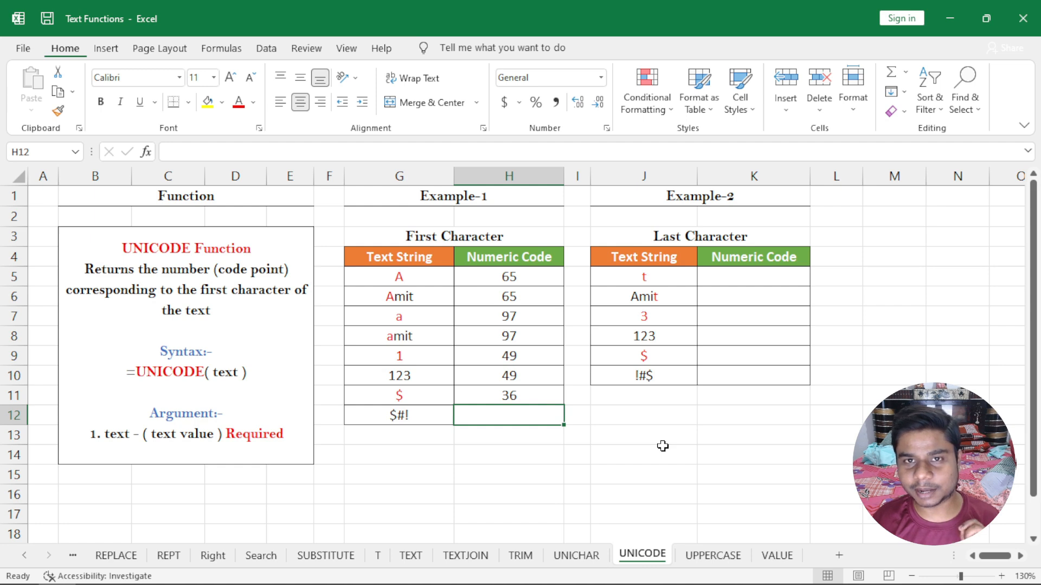
text(=)
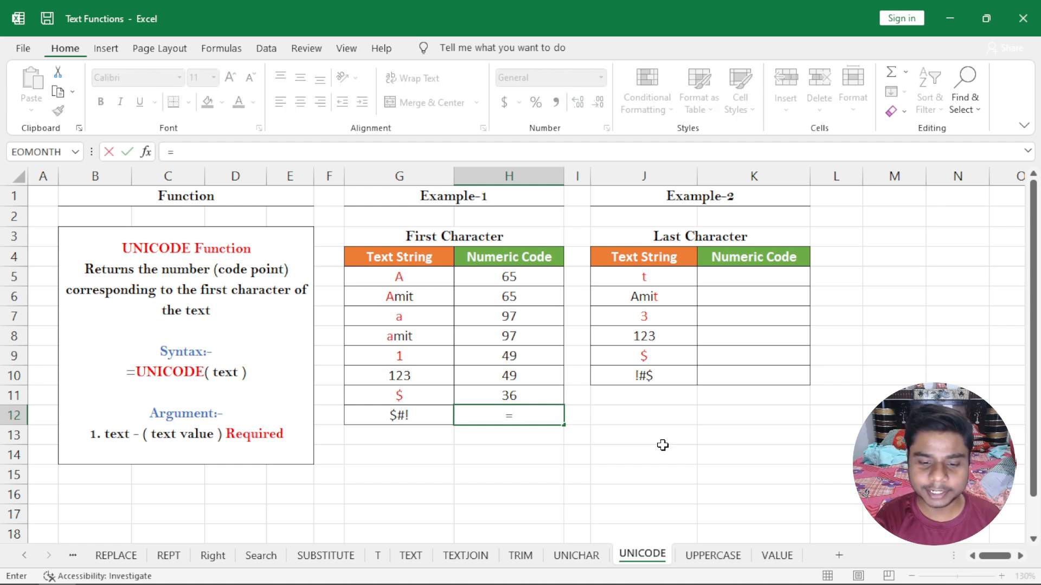
text(u)
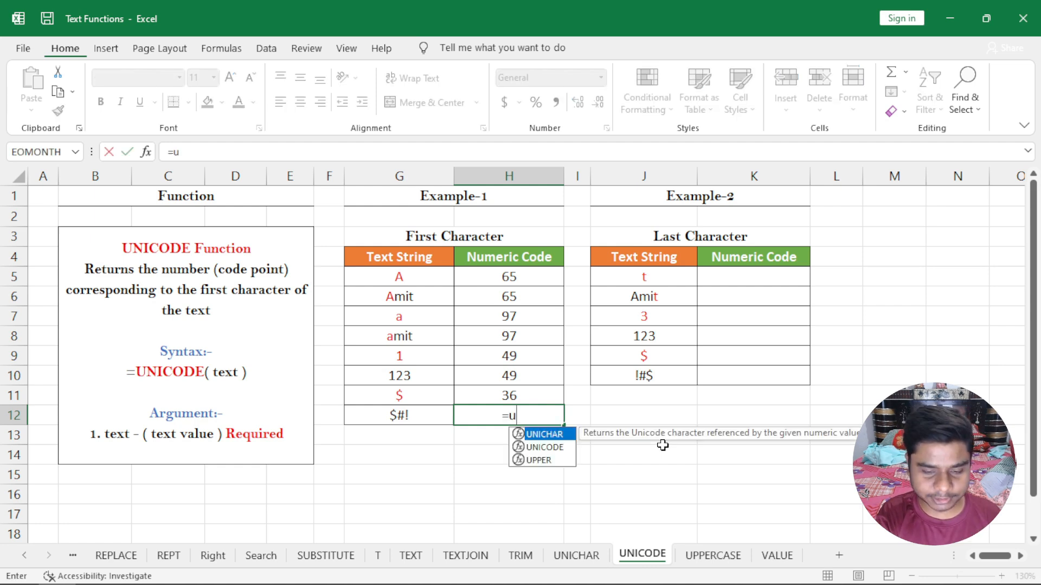
text(nicode()
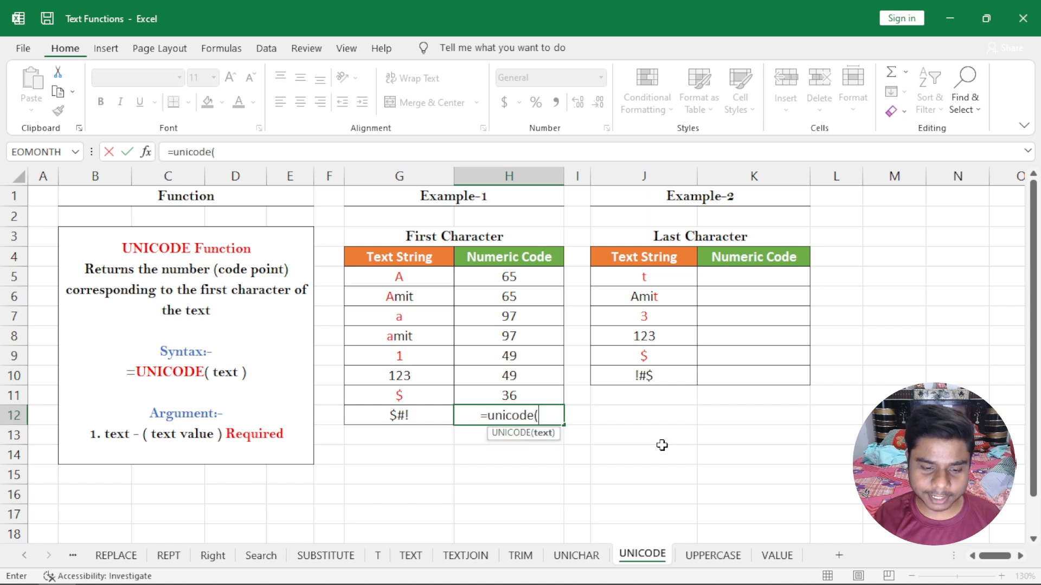
click(438, 413)
text())
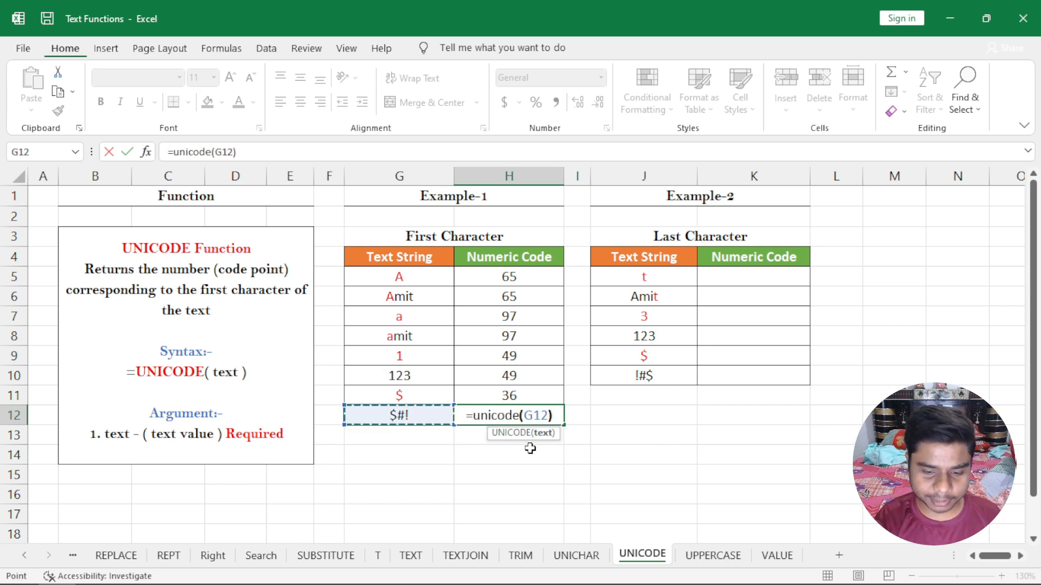
key(Return)
key(Up)
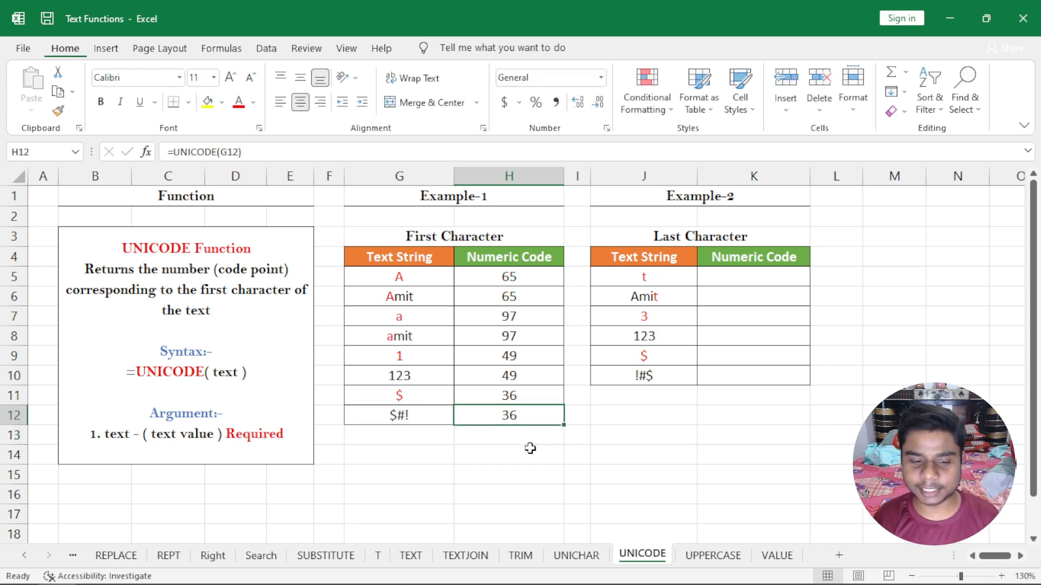
- Replace the first character of the text string in G12 with an asterisk, making it *#!
key(Left)
key(F2)
key(Left)
key(Left)
key(shift+Home)
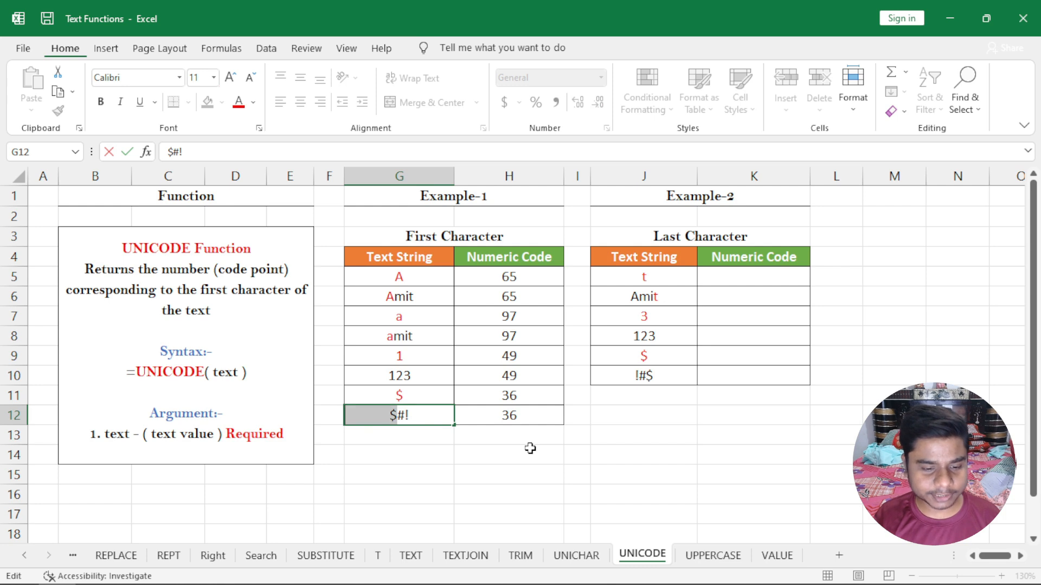
text(*)
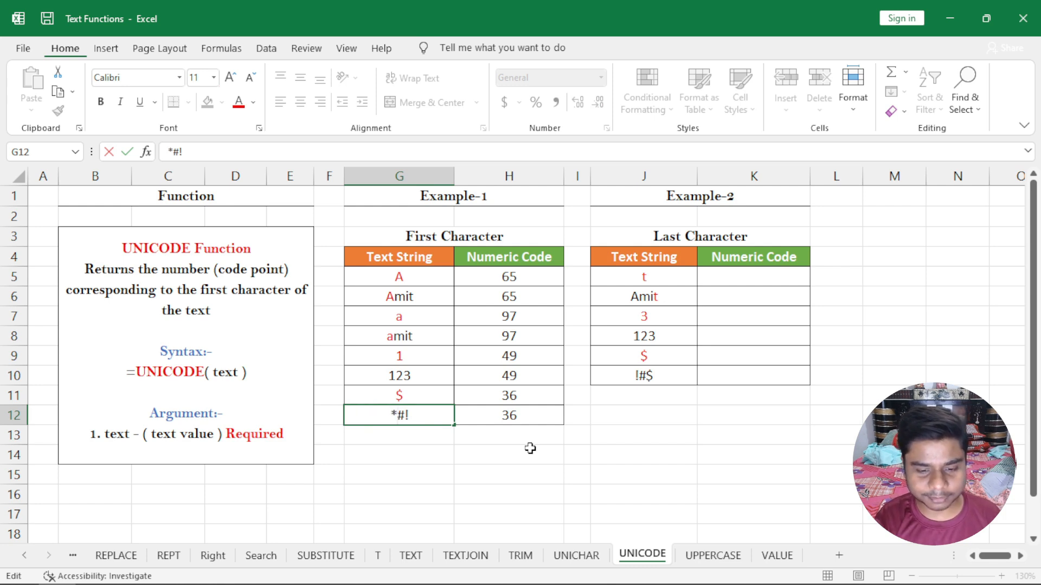
key(Return)
key(Up)
- Replace the first digit of the text string in G10 with 9, making it 923
key(Up)
key(Up)
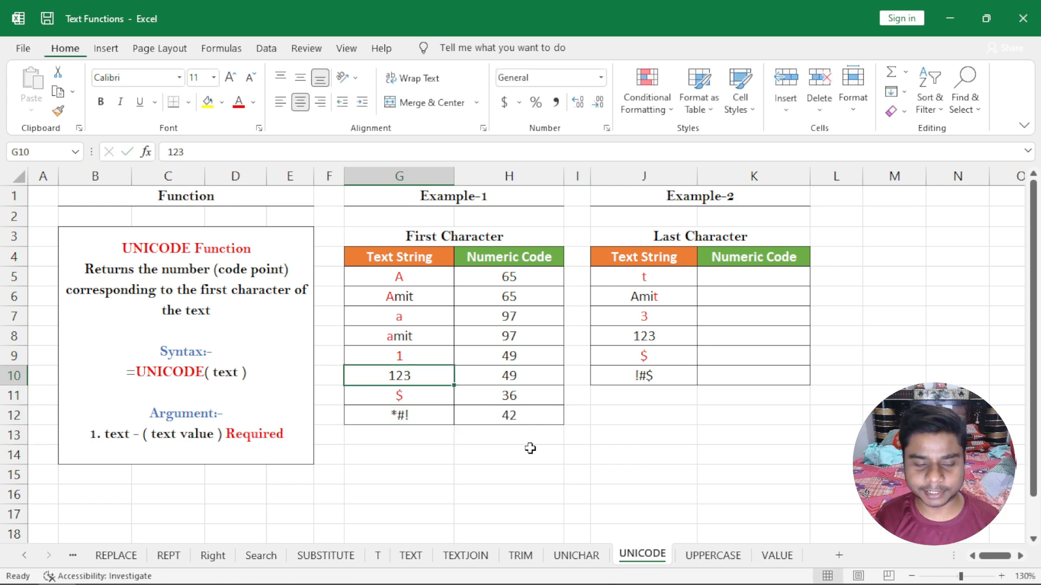
key(F2)
key(Left)
key(Left)
key(shift+Home)
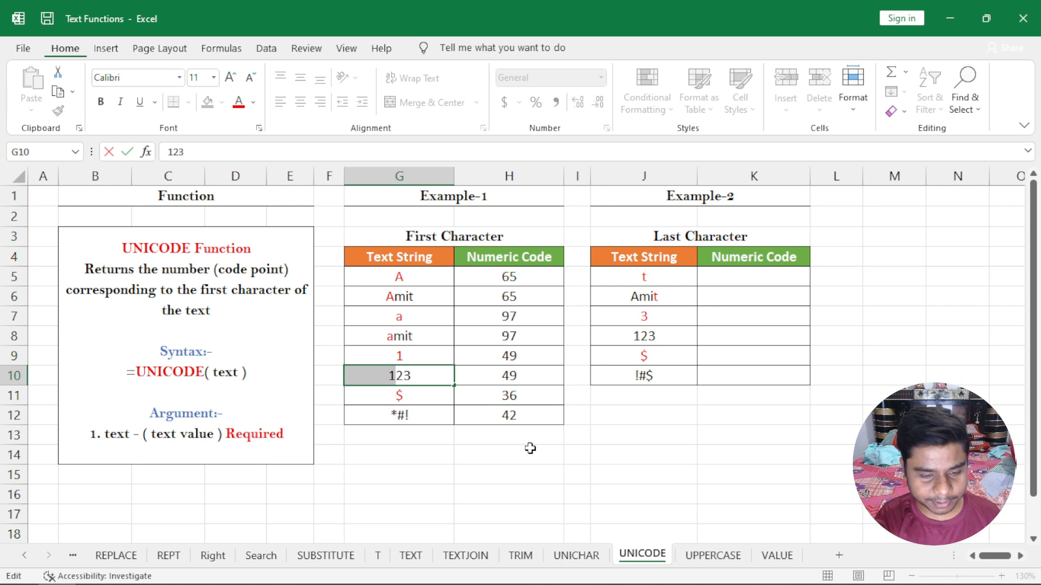
text(9)
key(Return)
key(Up)
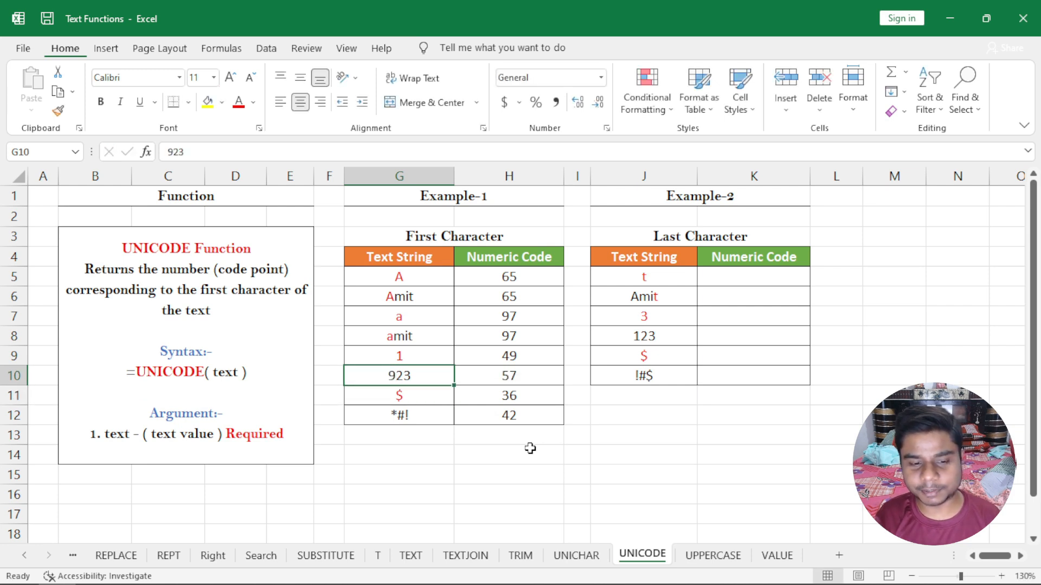
- Replace the first letter of the lowercase text string in G8 with r
key(Up)
key(Up)
key(F2)
key(Left)
key(Left)
key(Left)
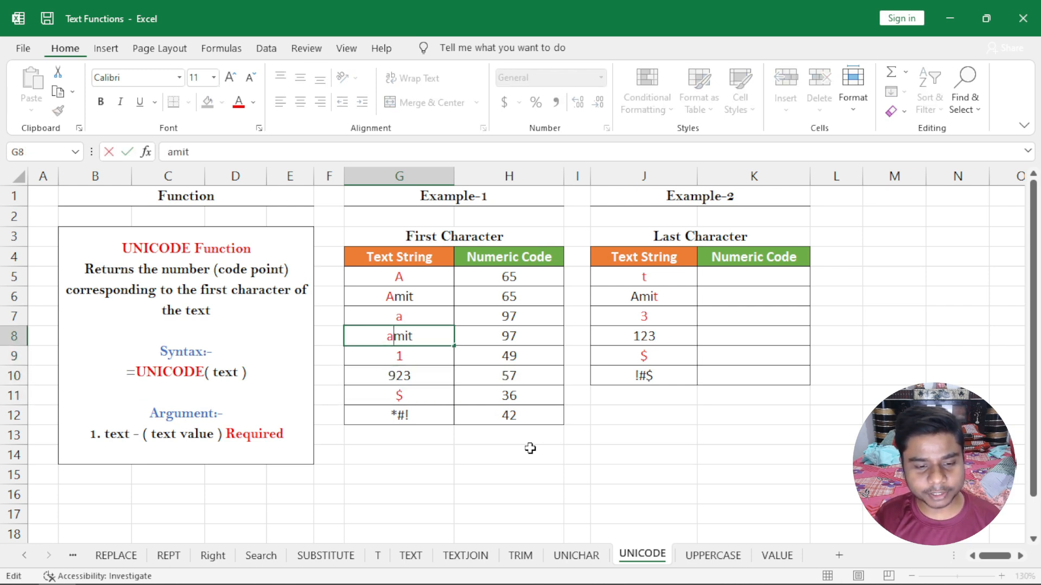
key(shift+Home)
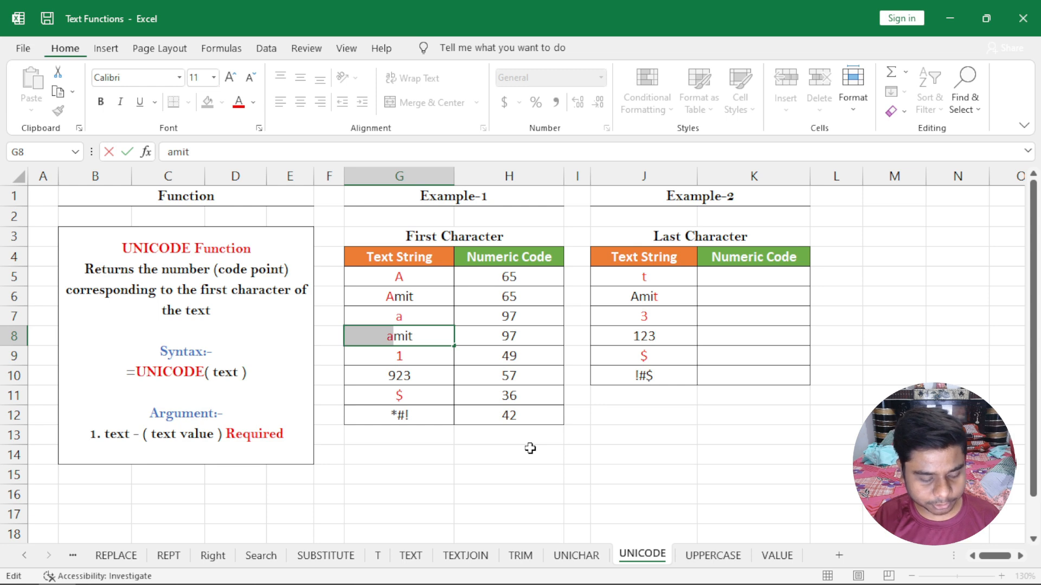
text(r)
key(Return)
key(Up)
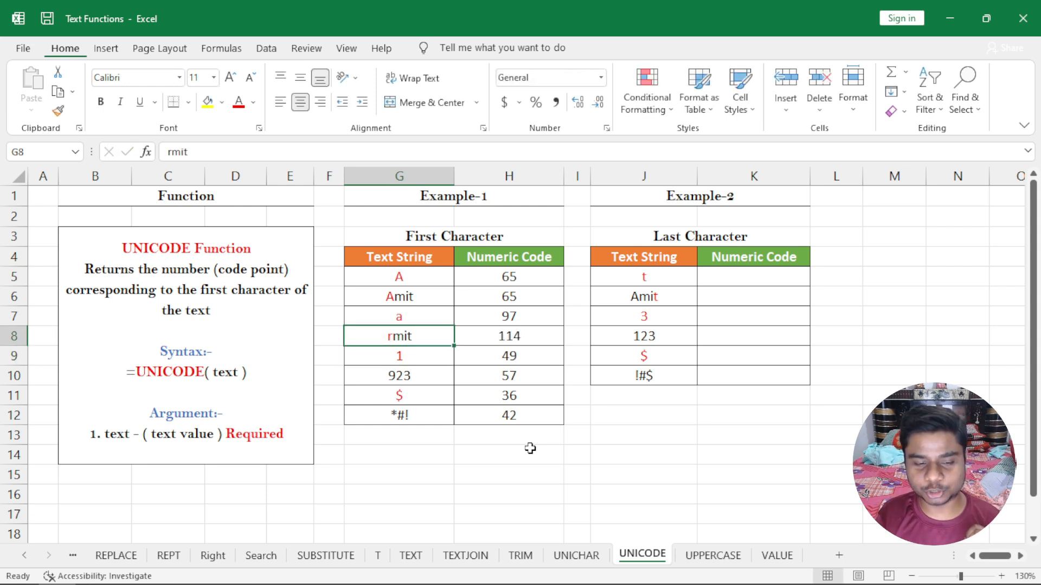
- Replace the first letter of the capitalised text string in G6 with an uppercase W
key(Up)
key(Up)
key(F2)
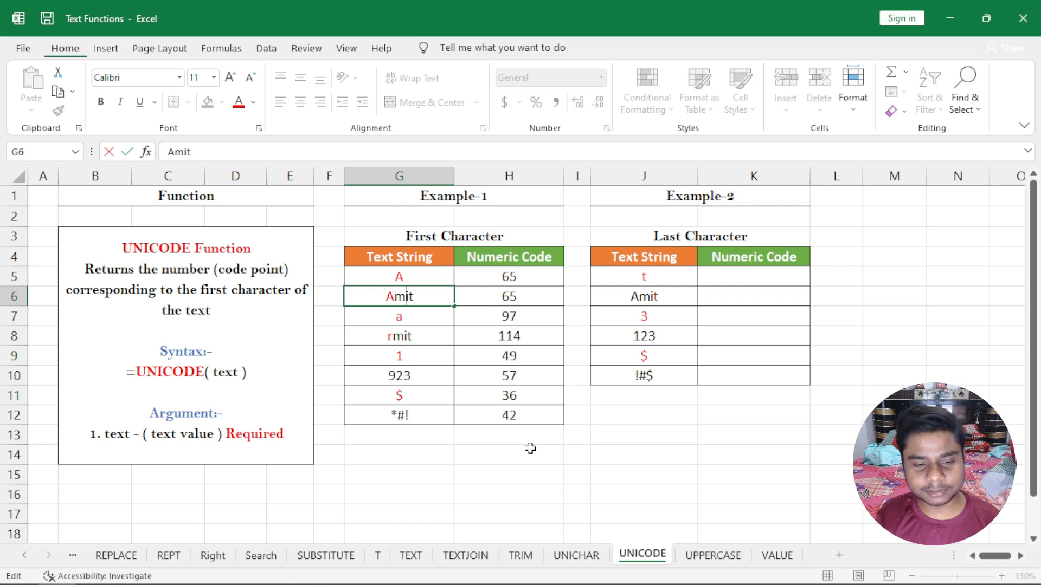
key(shift+Home)
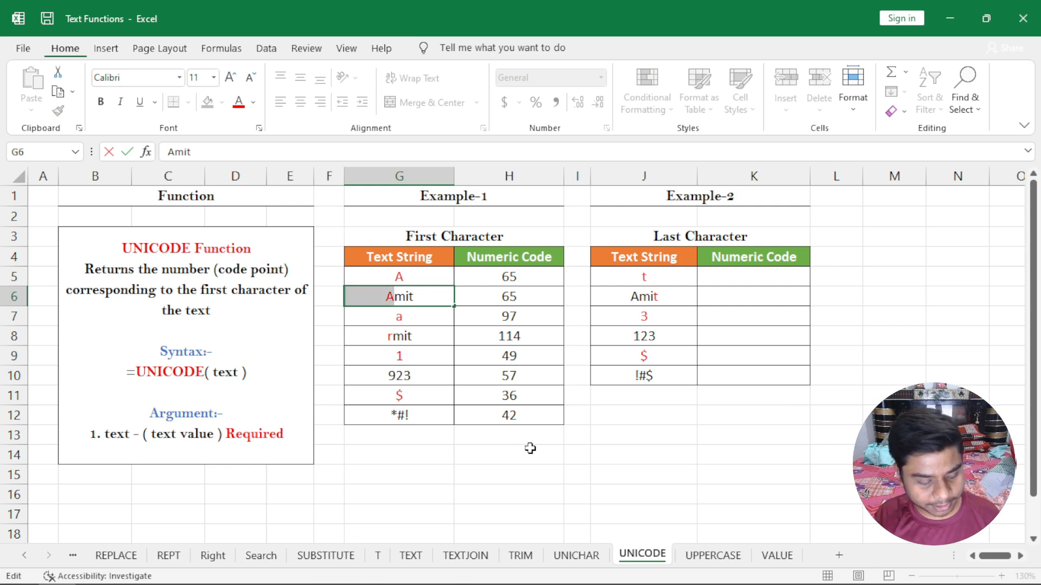
text(W)
key(Return)
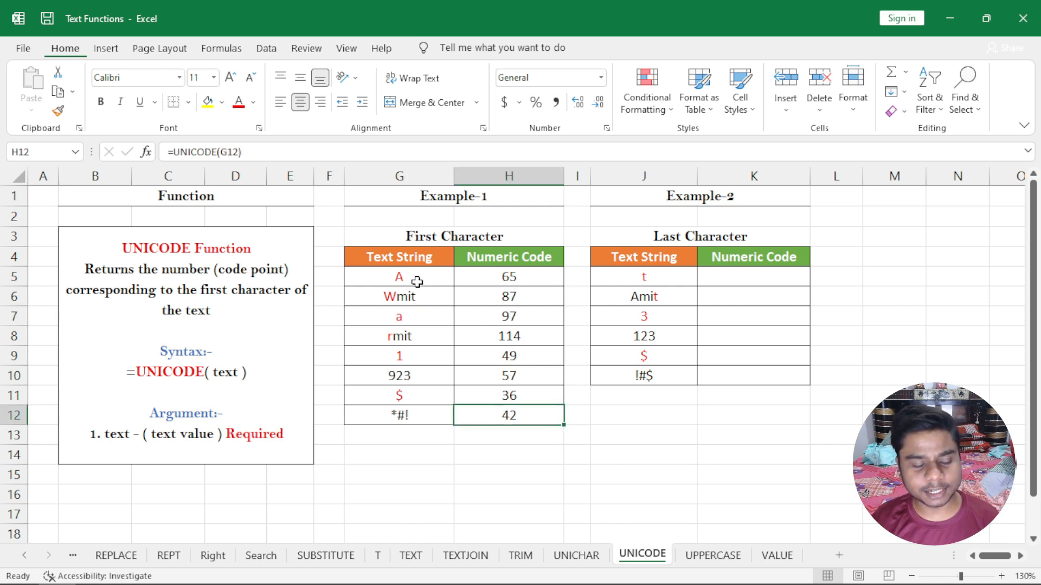
drag(417, 280, 429, 421)
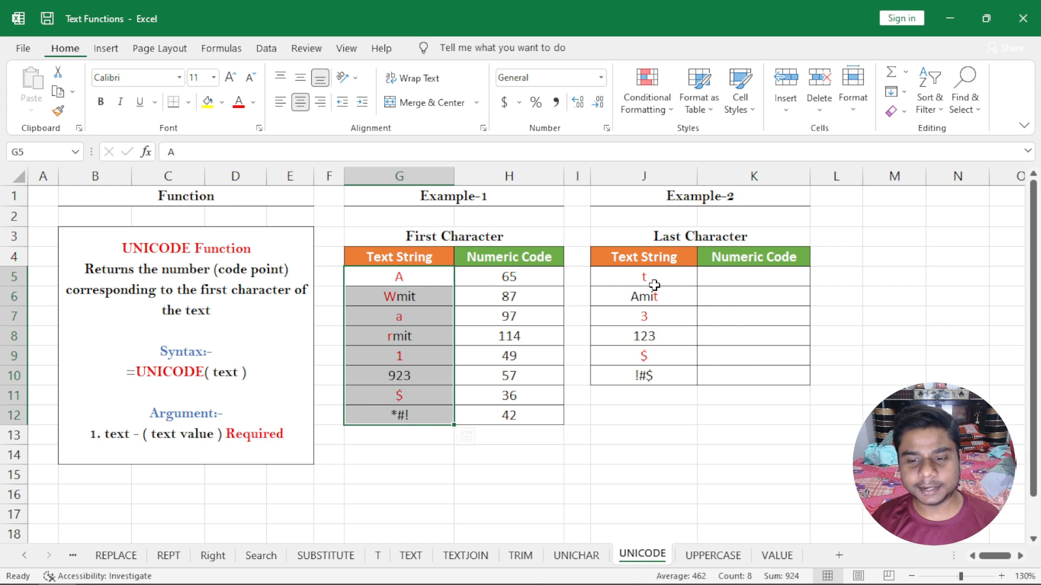
drag(640, 274, 639, 372)
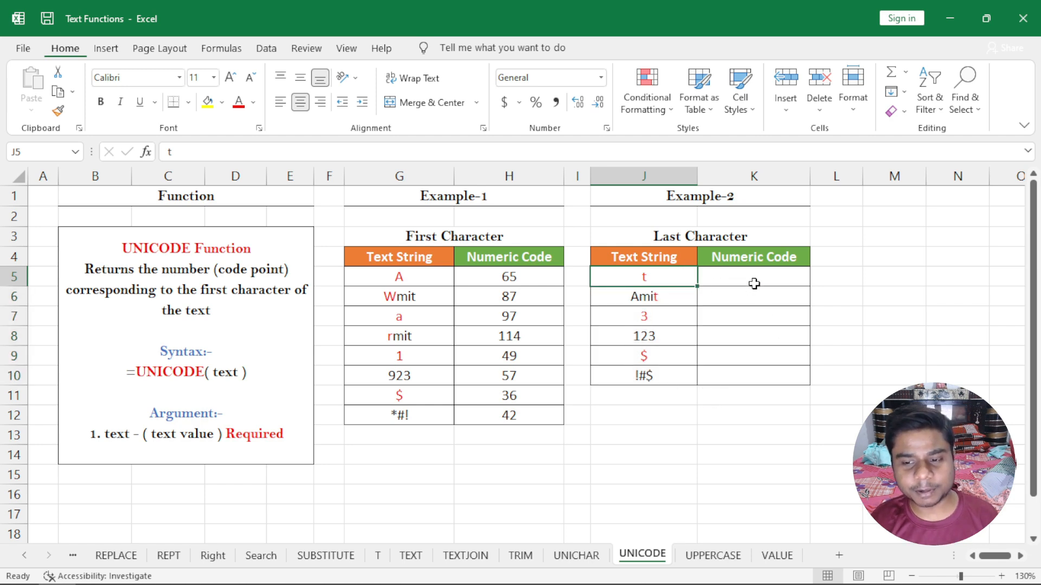
- Enter the formula =UNICODE(J5) in K5 to get the numeric code of the letter t in Example-2
click(754, 281)
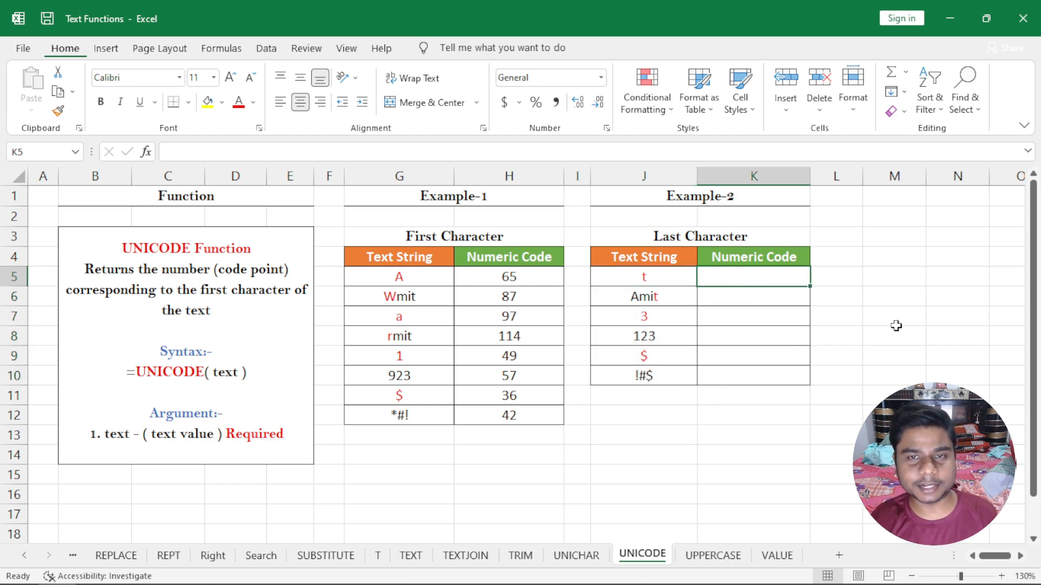
text(=)
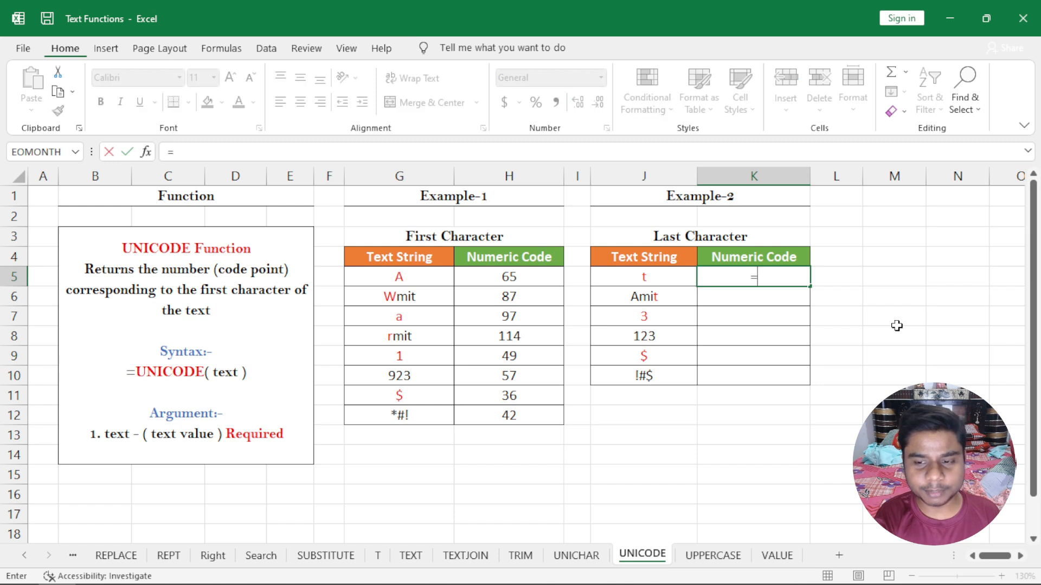
text(unicode)
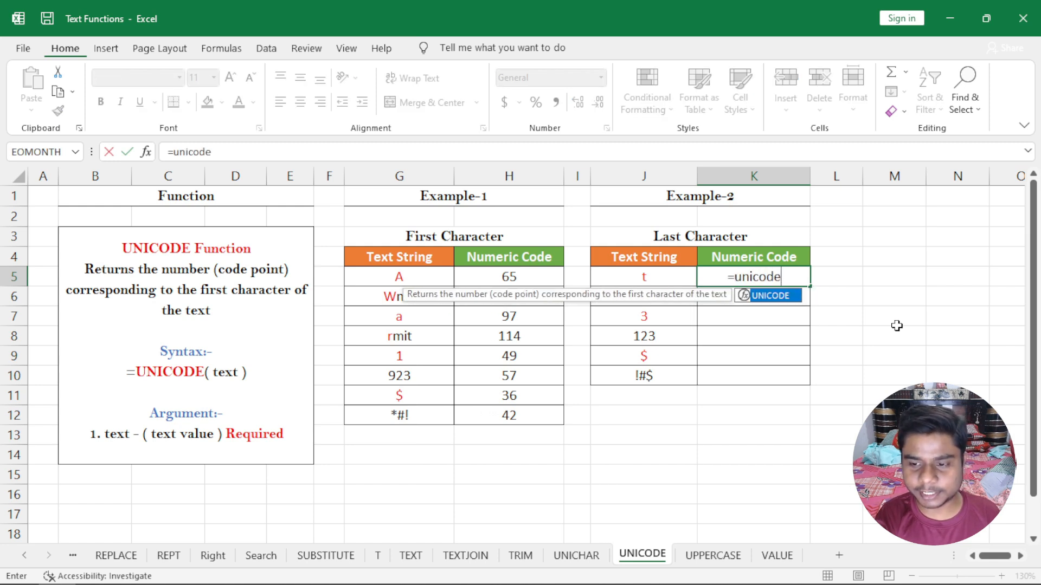
key(Tab)
key(Left)
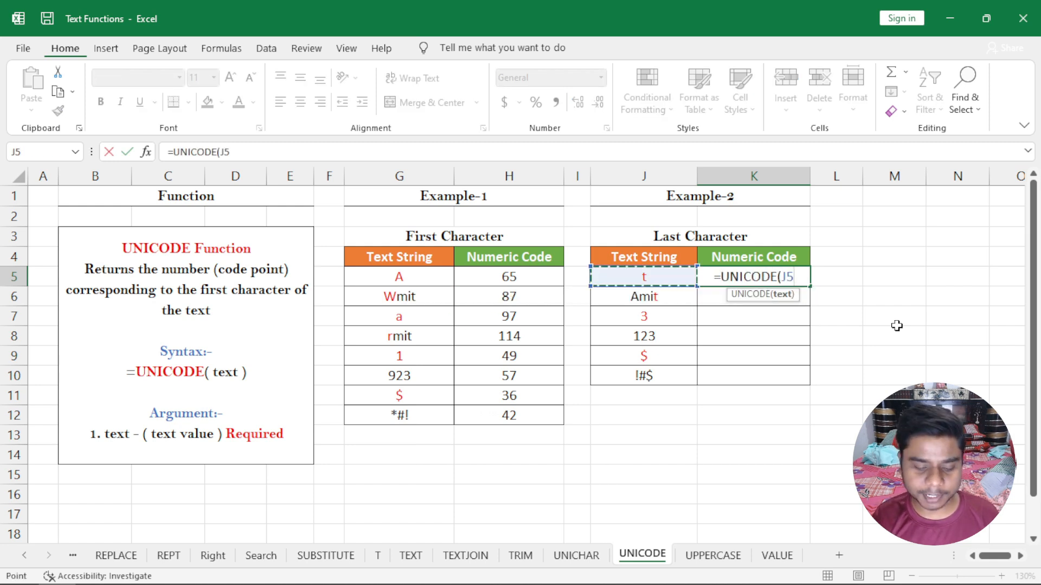
text())
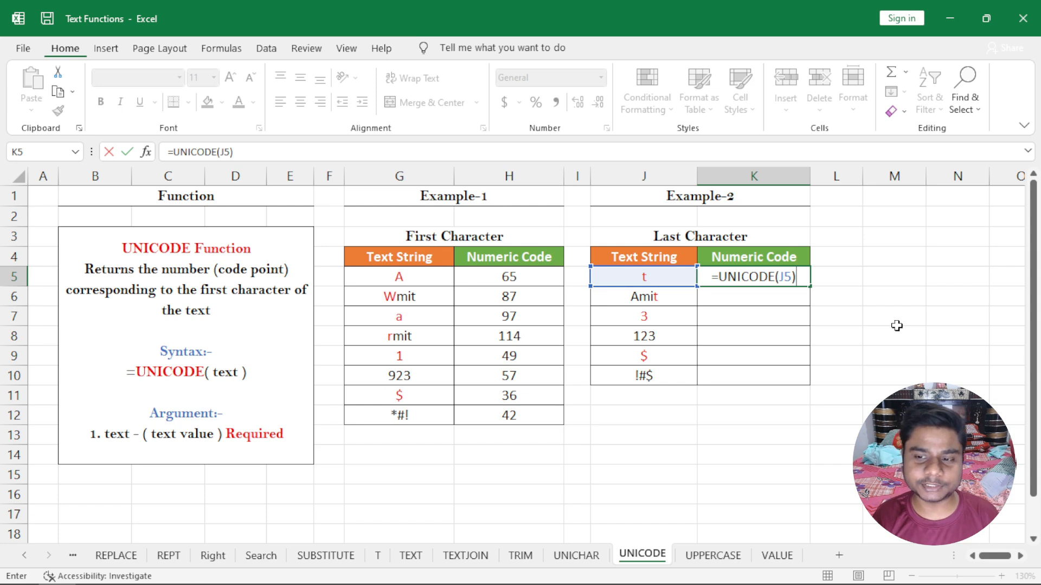
key(Return)
key(Up)
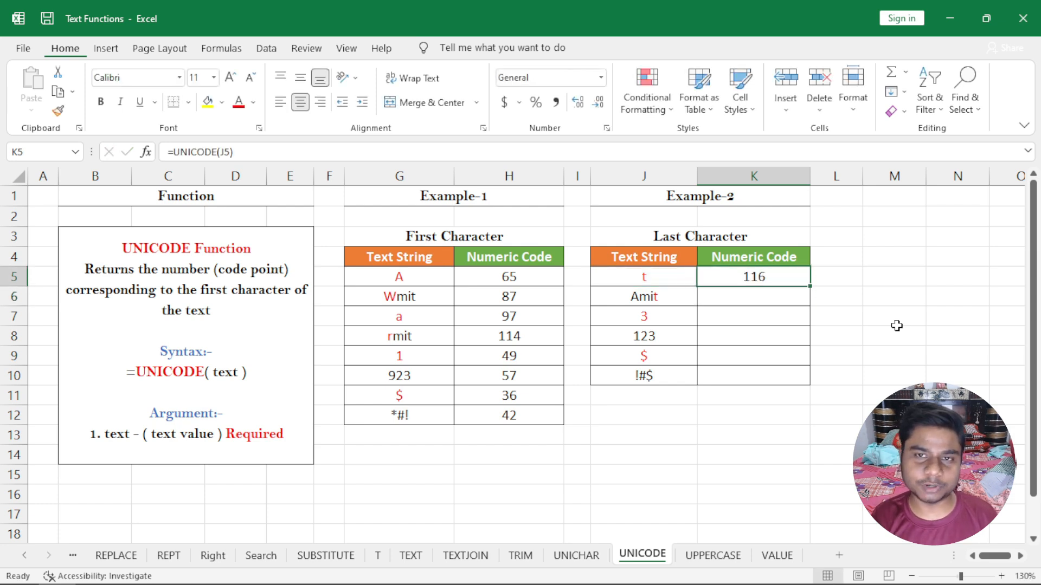
- Enter the formula =UNICODE(RIGHT(J6)) in K6 to get the code of the text string's last character
key(Down)
key(Left)
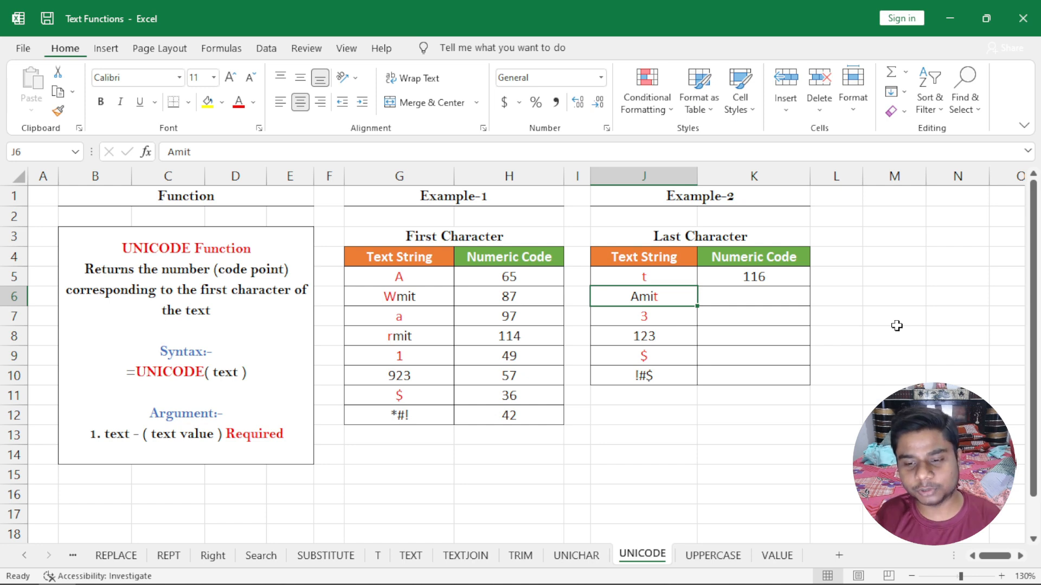
key(Right)
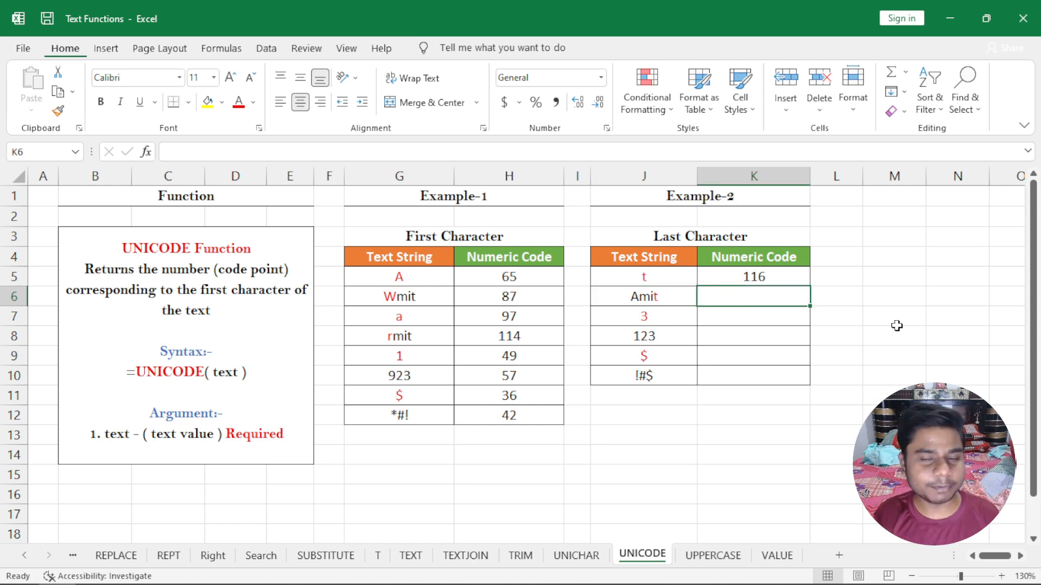
text(=)
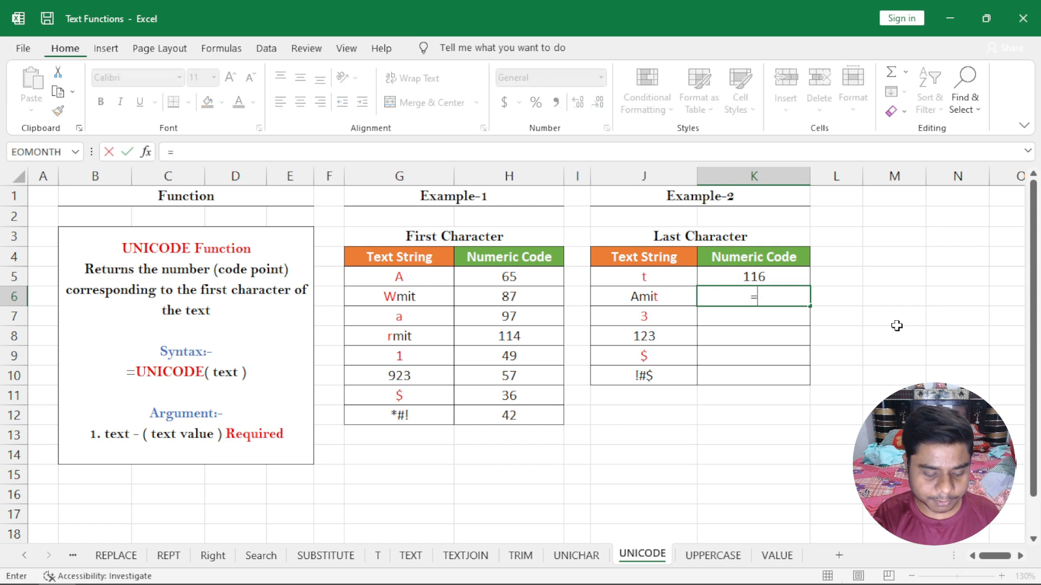
text(unicode)
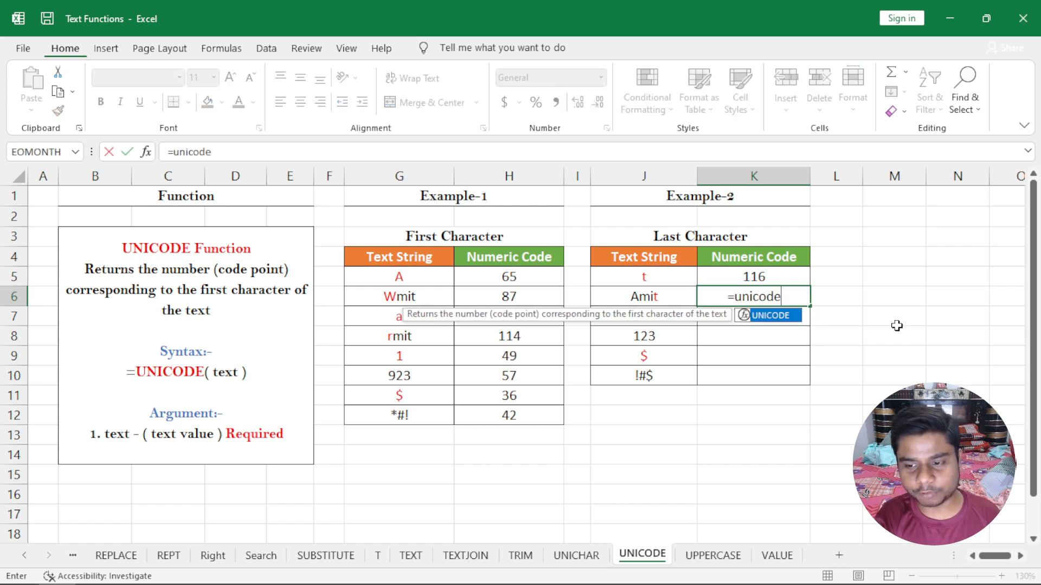
text(()
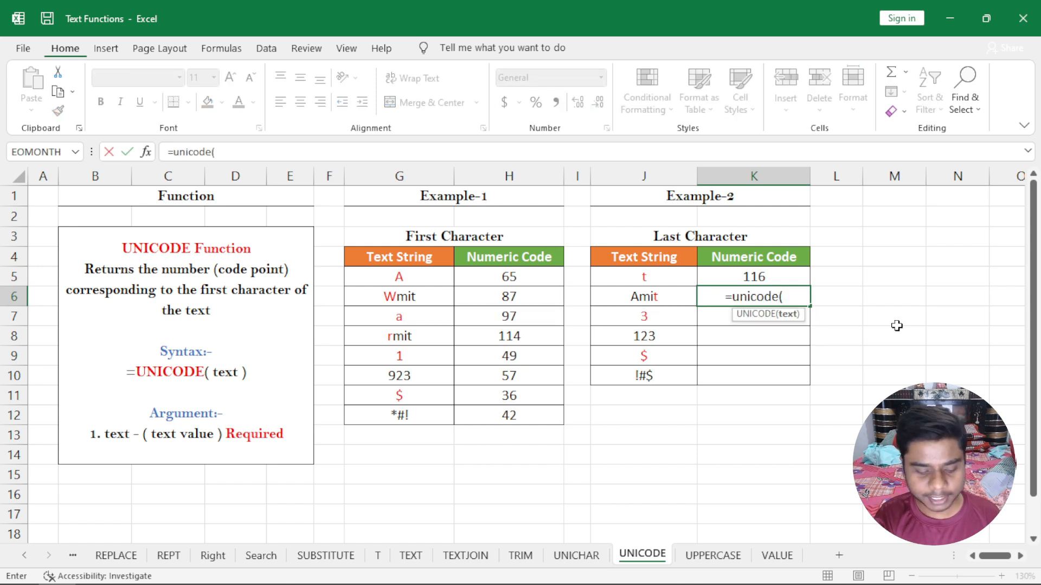
text(Rig)
key(Tab)
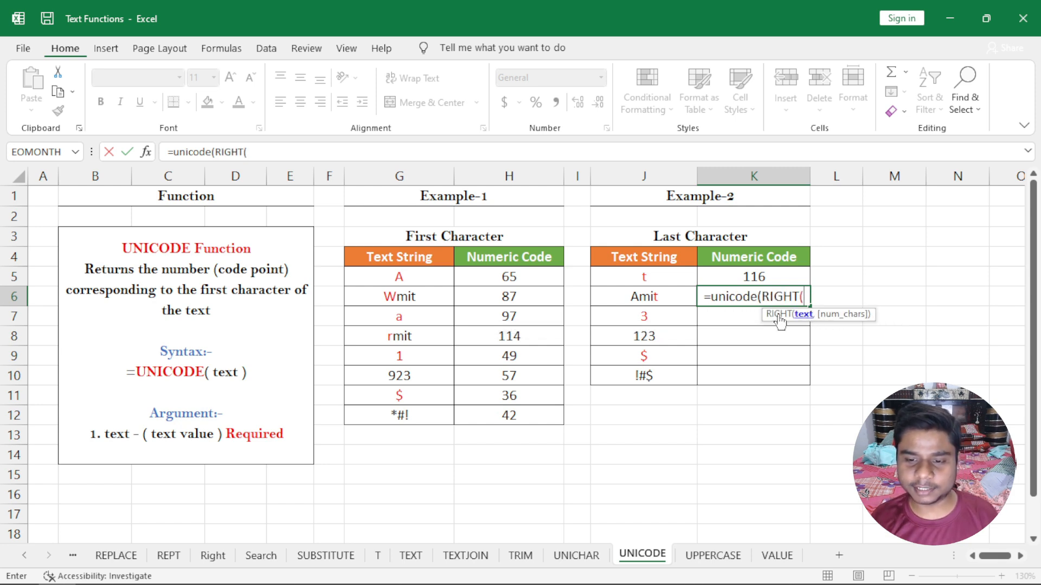
click(661, 297)
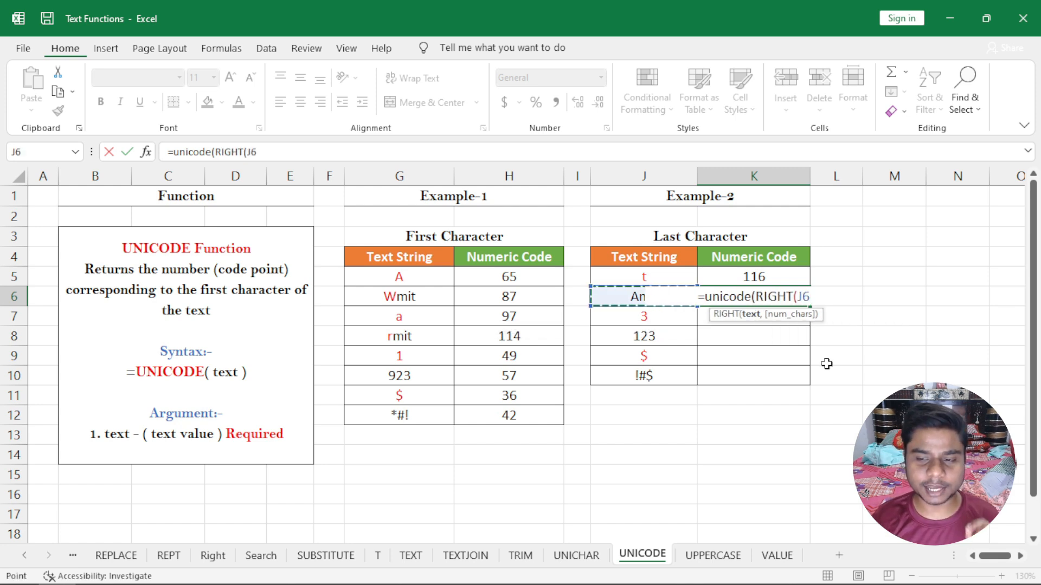
text())
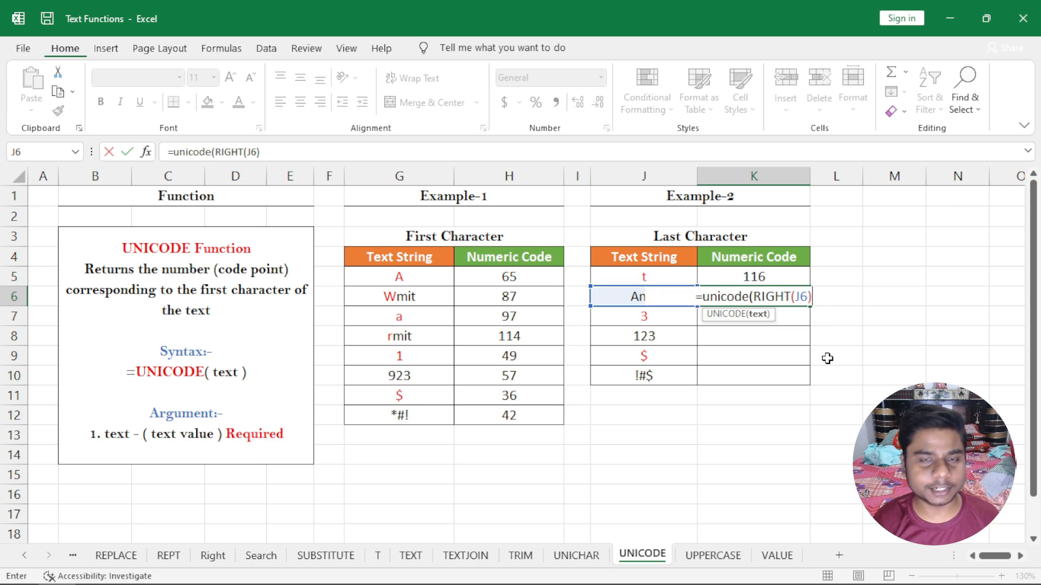
text())
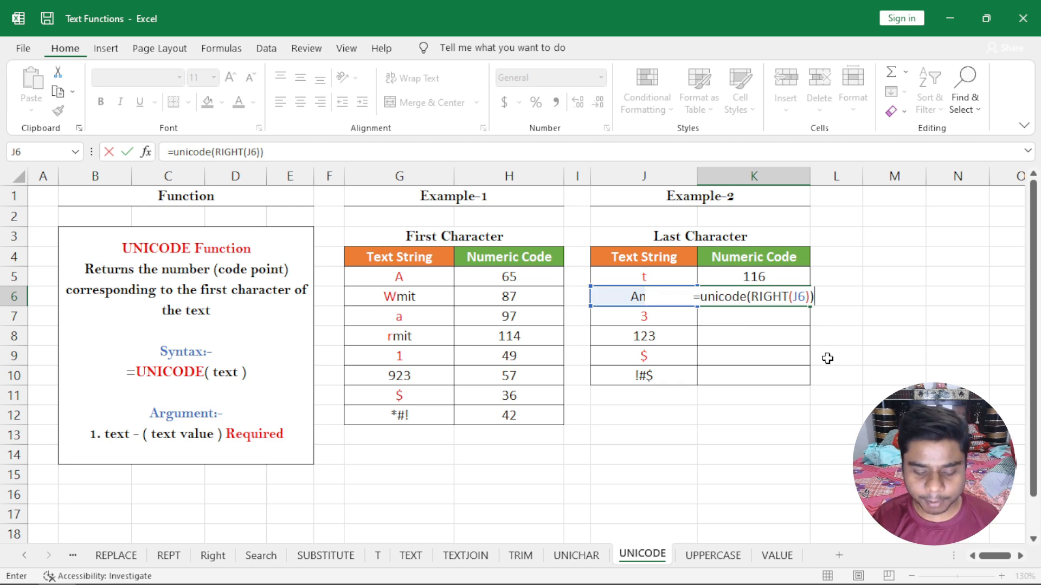
key(Return)
click(678, 293)
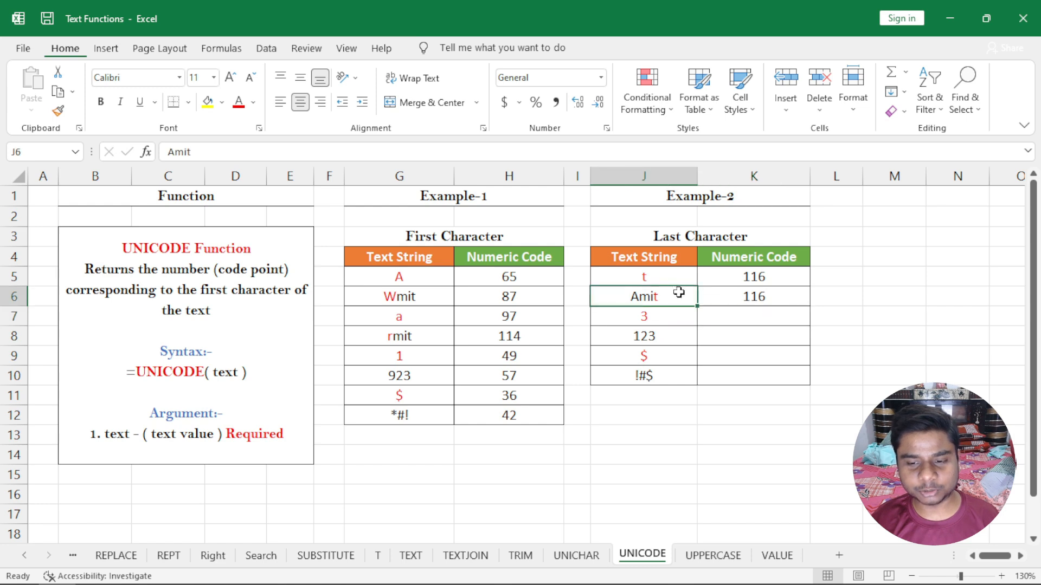
- Compare the formulas behind the numeric codes in K5 and K6 of Example-2
click(787, 296)
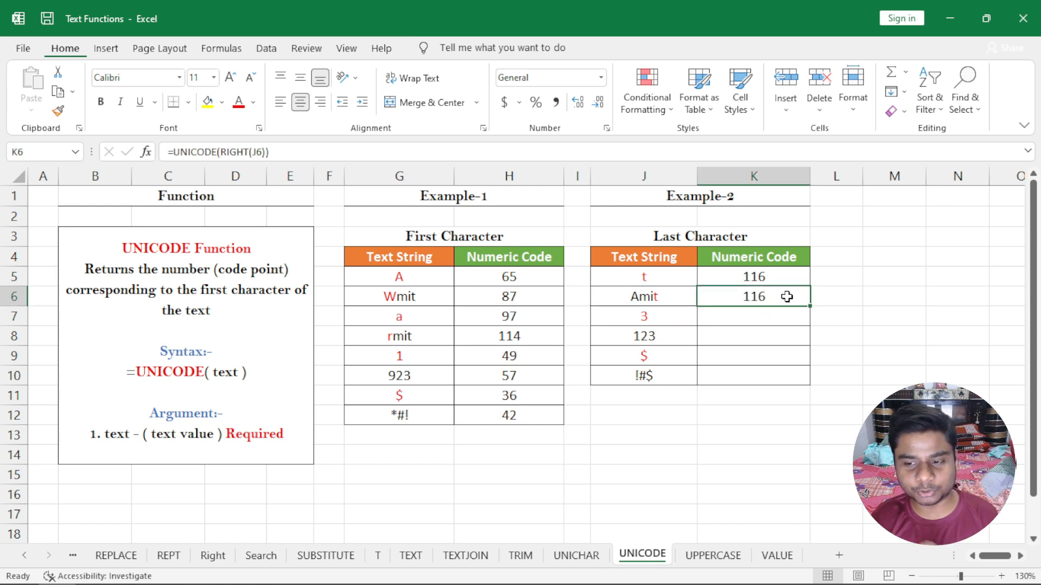
click(772, 276)
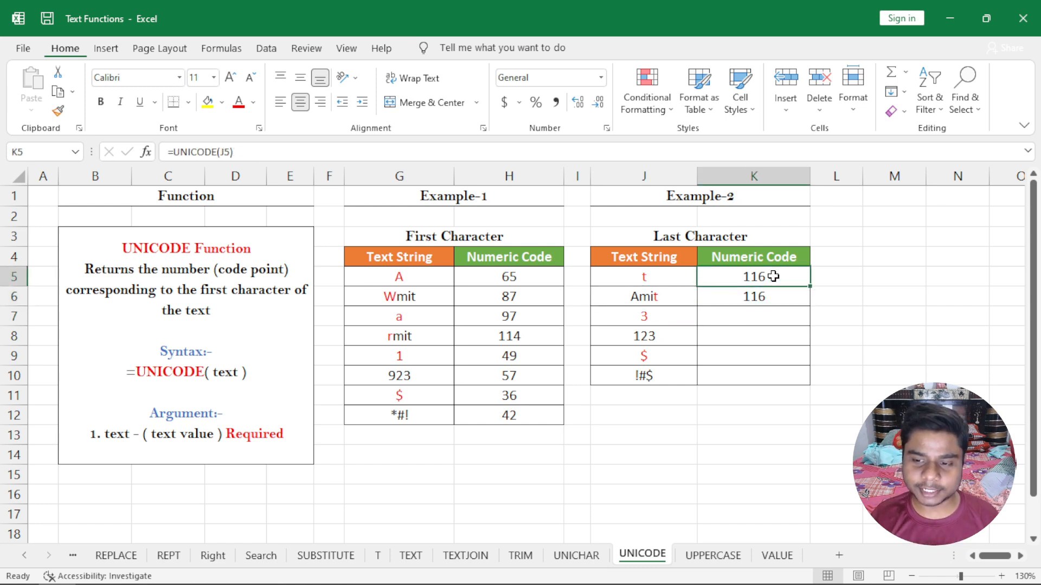
double_click(774, 276)
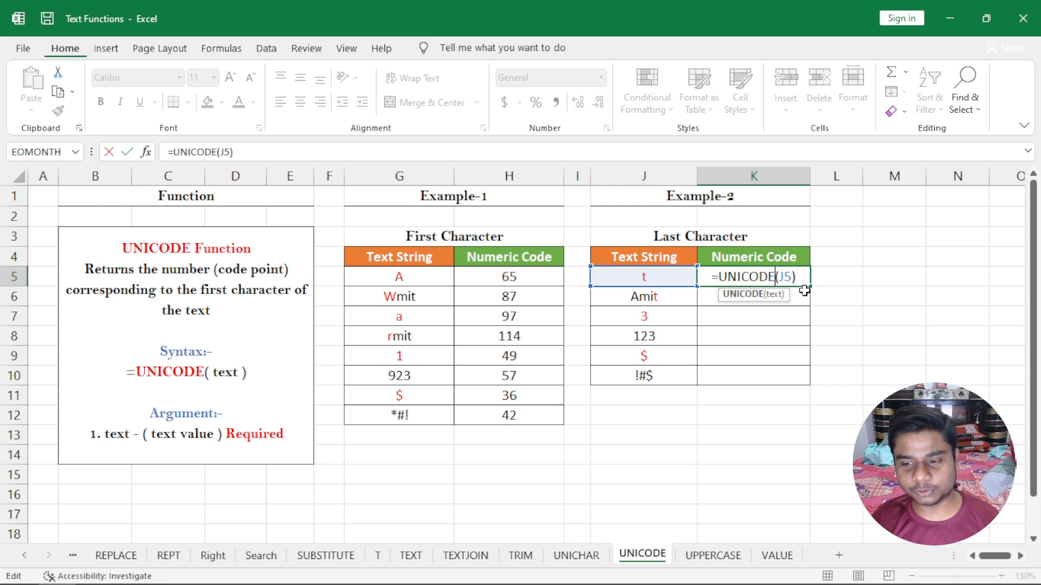
key(ctrl+Return)
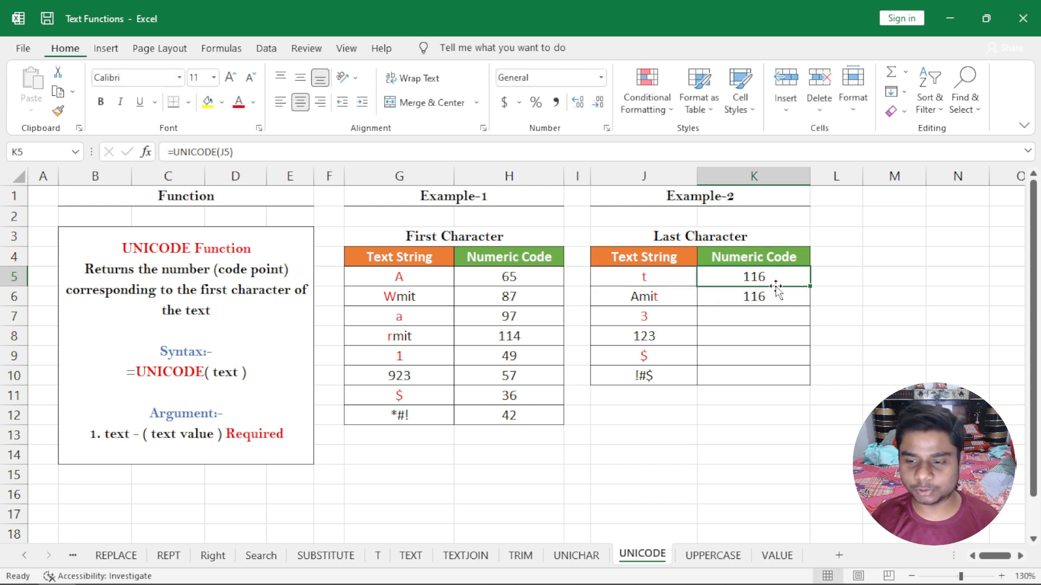
double_click(733, 297)
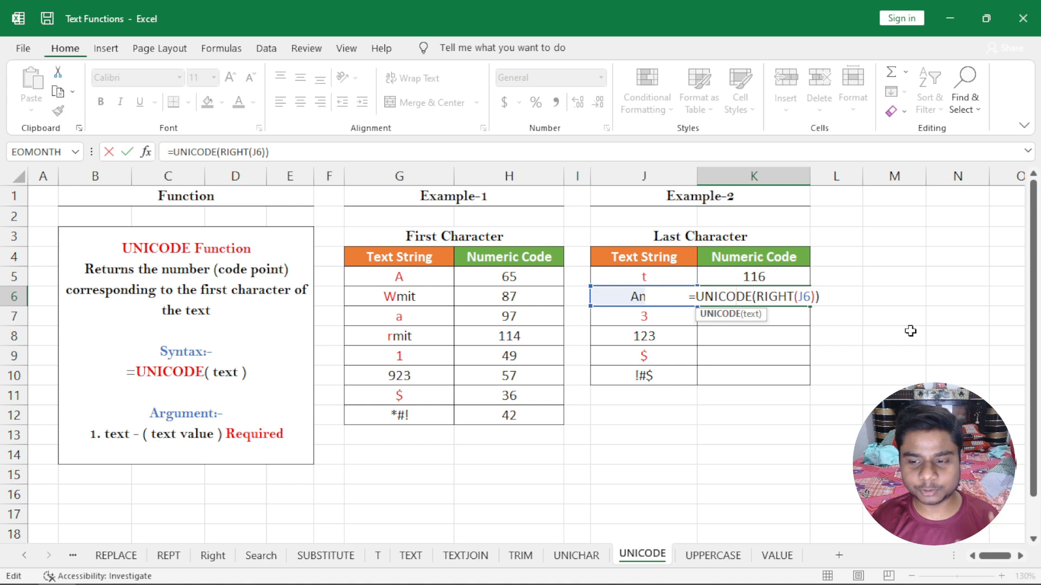
key(ctrl+Return)
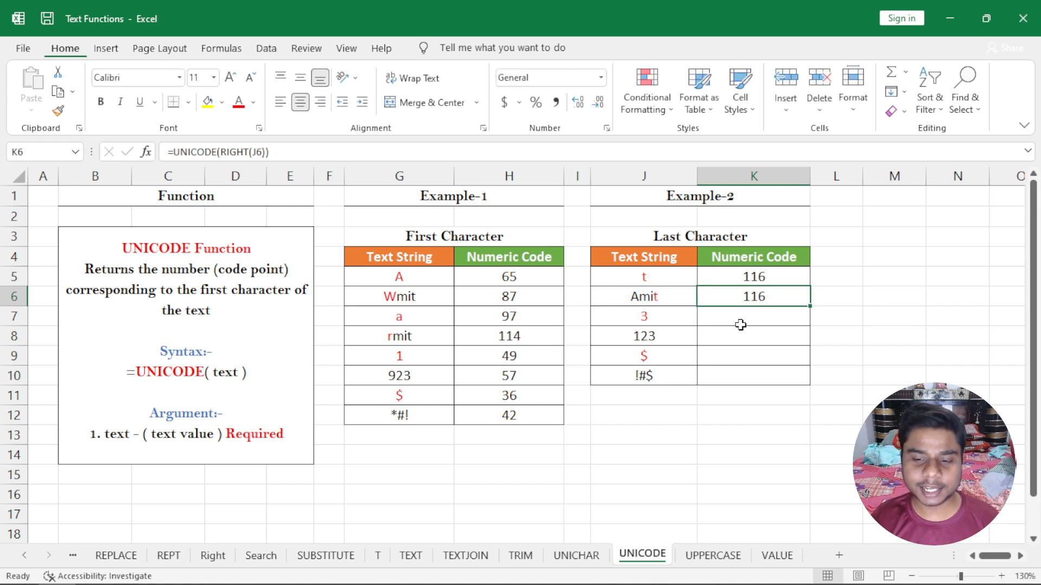
- Enter the formula =UNICODE(J7) in K7 to get the numeric code of the digit 3
click(664, 317)
click(739, 318)
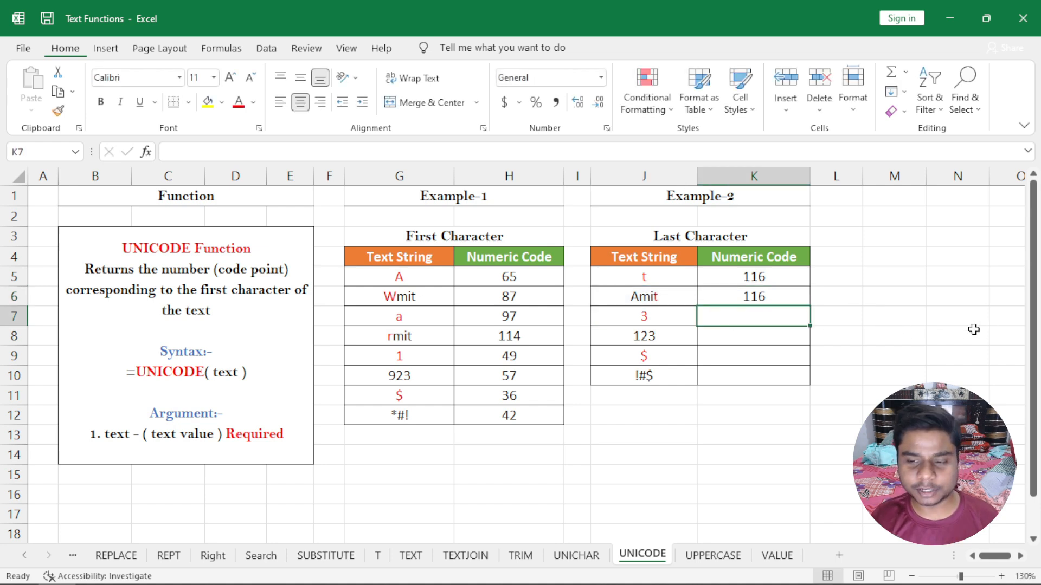
text(=unic)
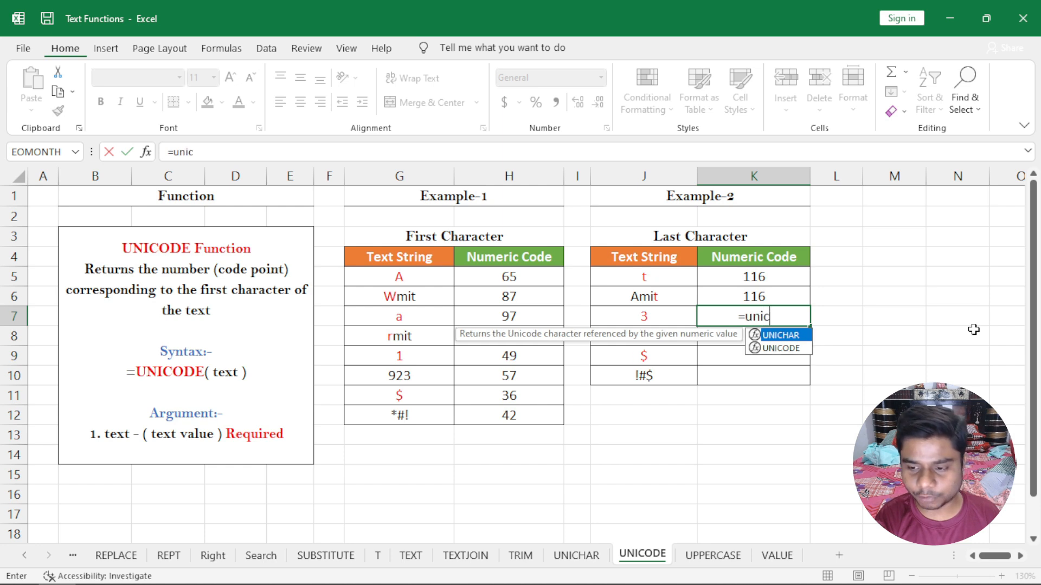
text(o)
key(Tab)
key(Left)
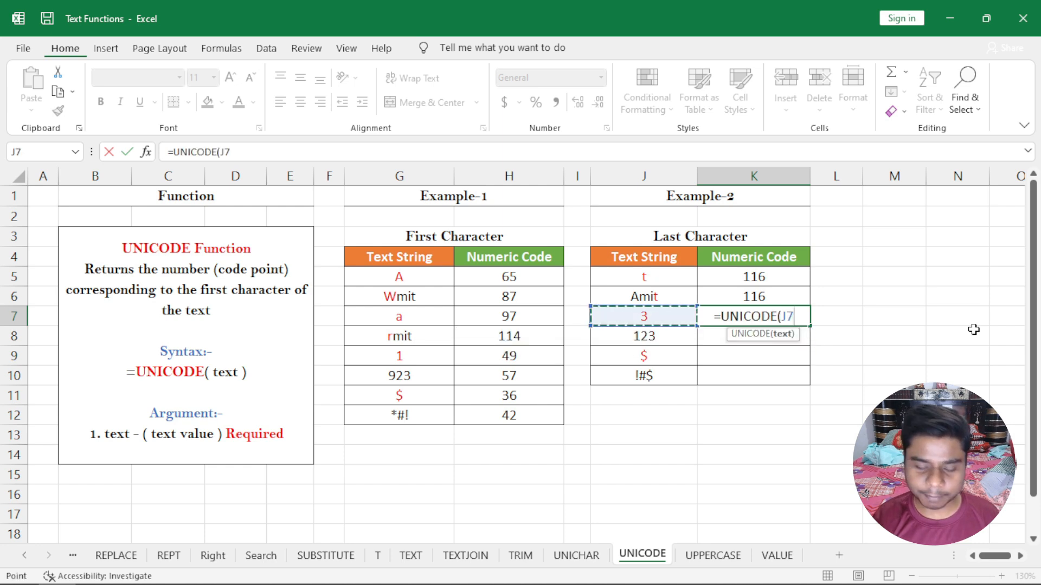
text())
key(Return)
key(Up)
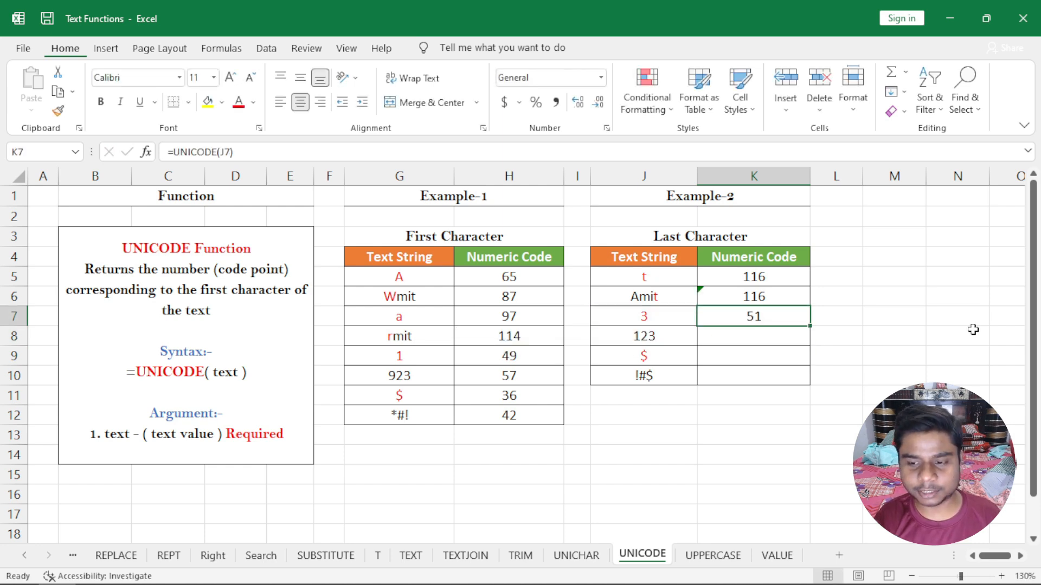
- Enter the formula =UNICODE(RIGHT(J8)) in K8 to get the code of the last character of 123
click(657, 331)
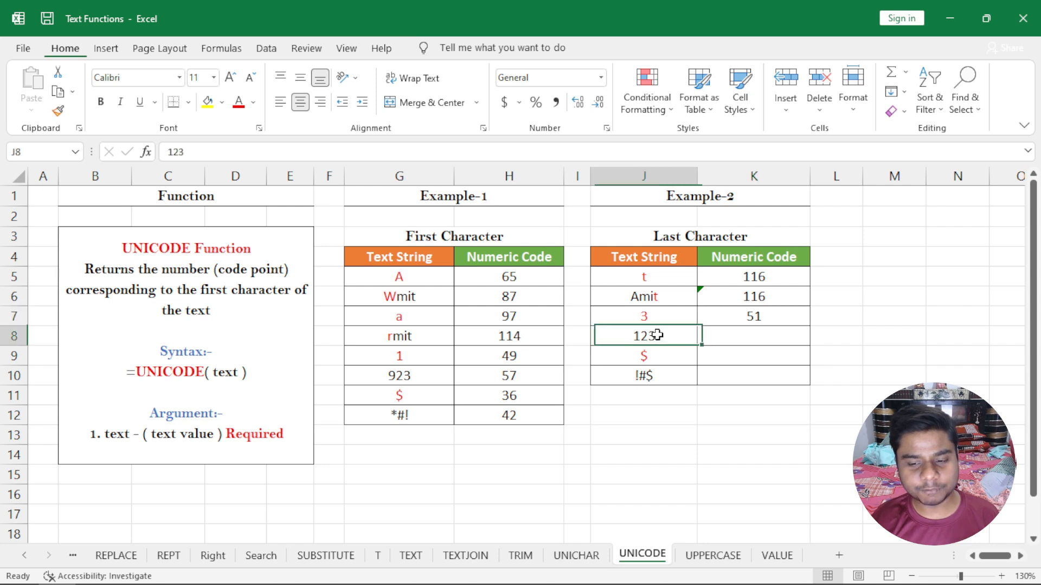
click(775, 334)
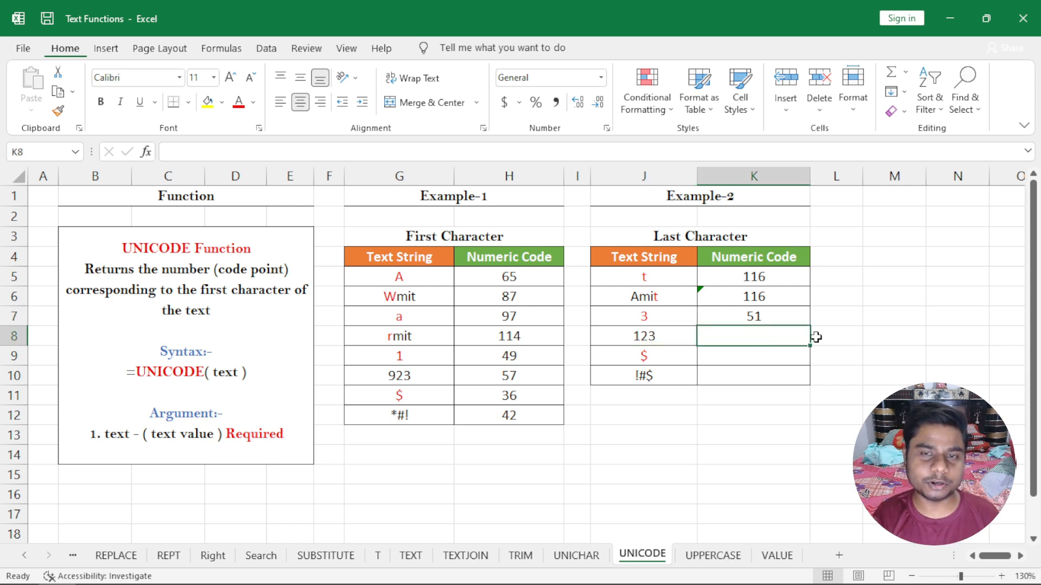
text(=uni)
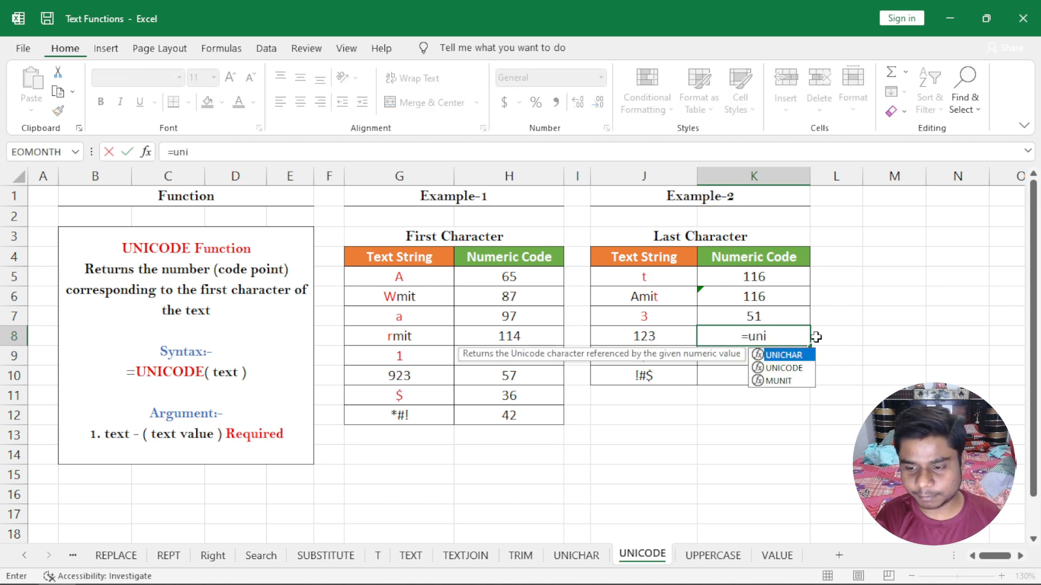
key(Down)
key(Tab)
text(ri)
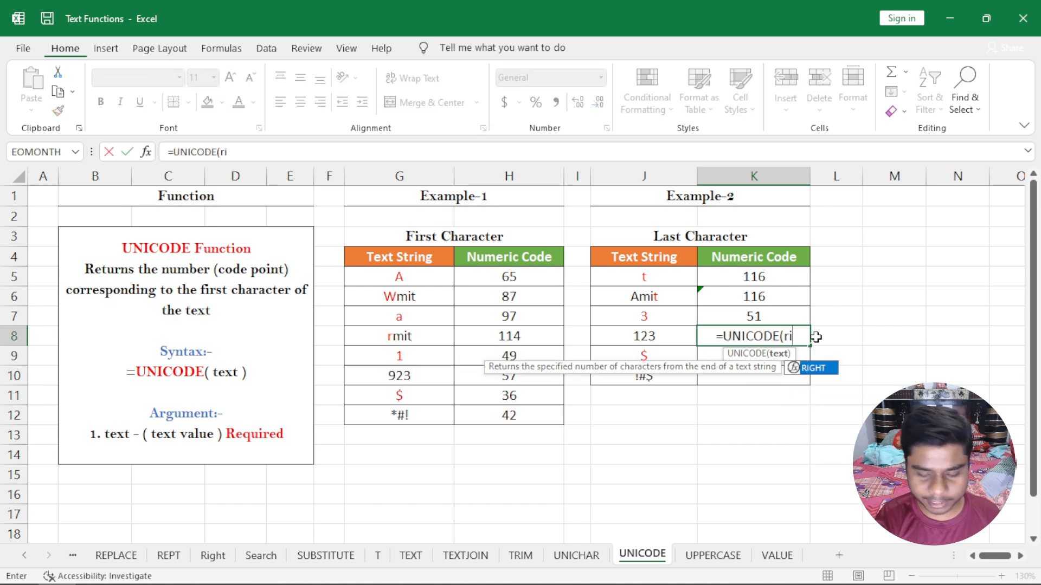
key(Tab)
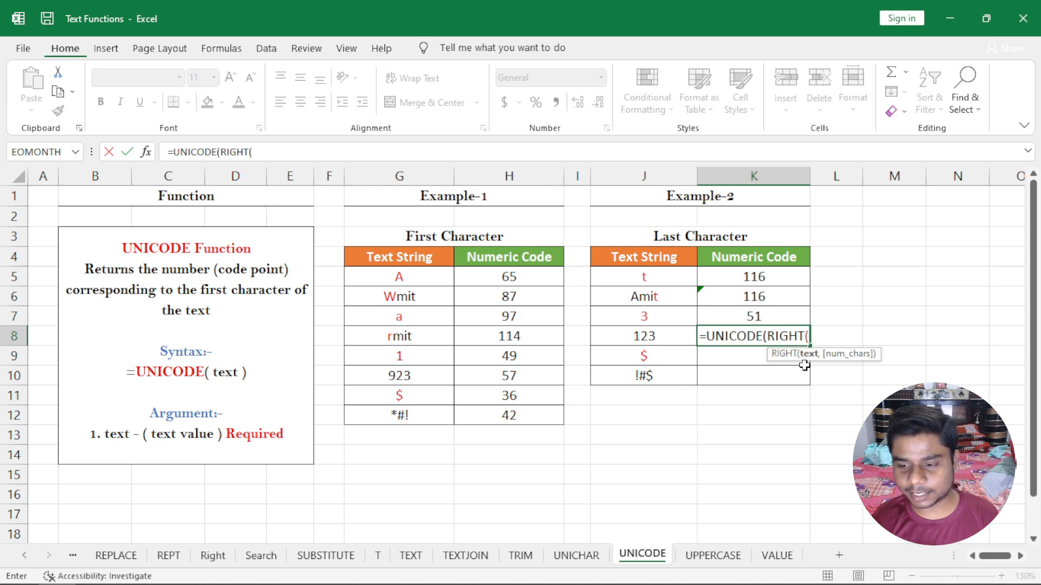
click(666, 339)
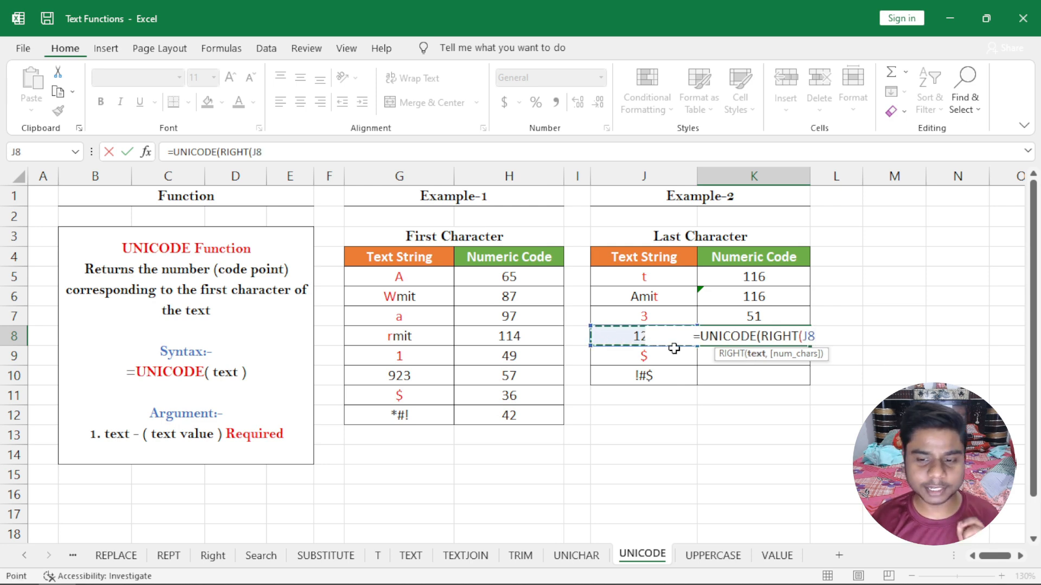
text())
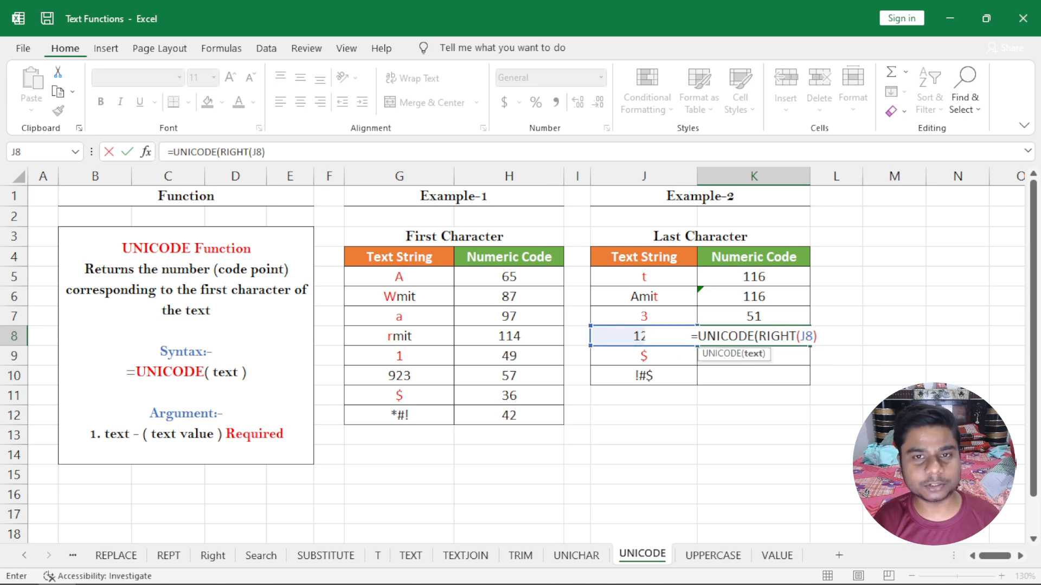
text())
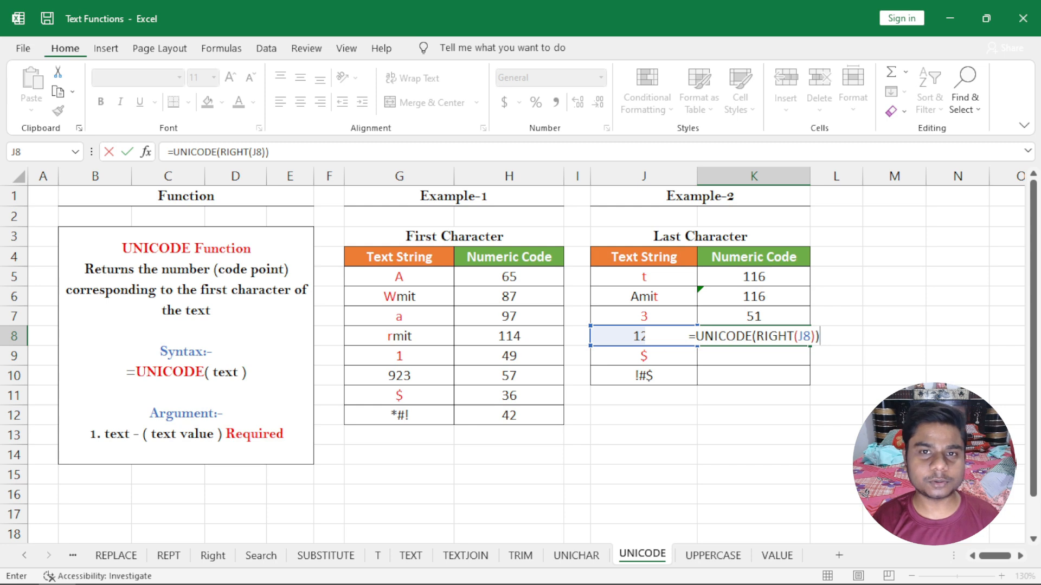
key(Return)
key(Up)
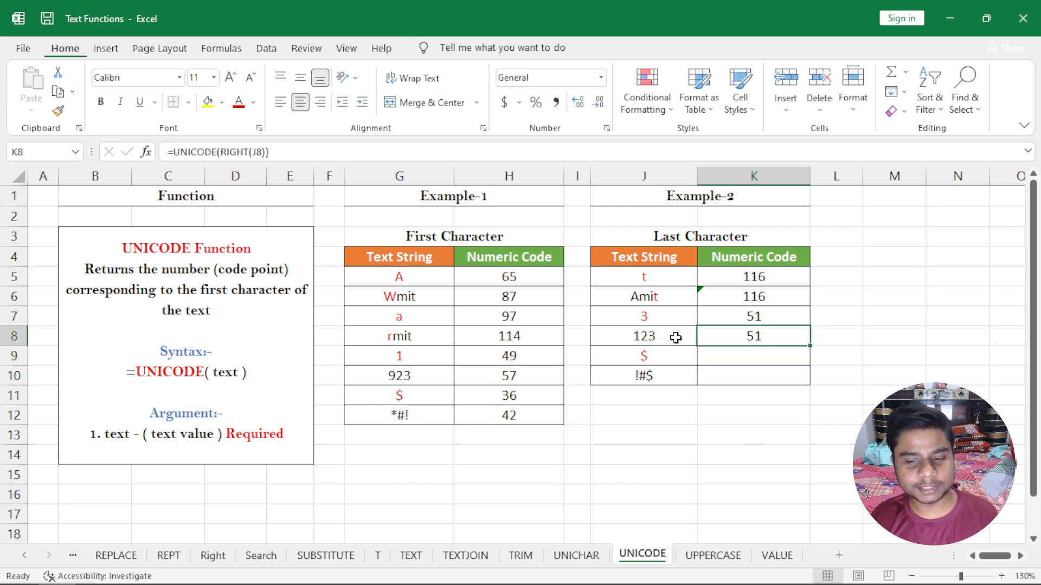
- Enter the formula =UNICODE(J9) in K9 to get the numeric code of the $ symbol
click(772, 356)
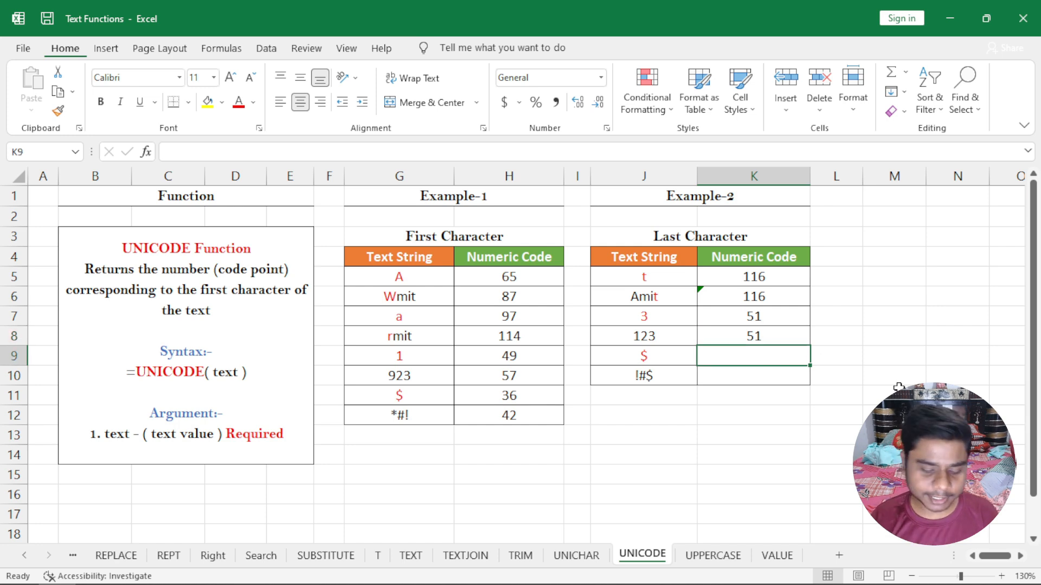
text(=unic)
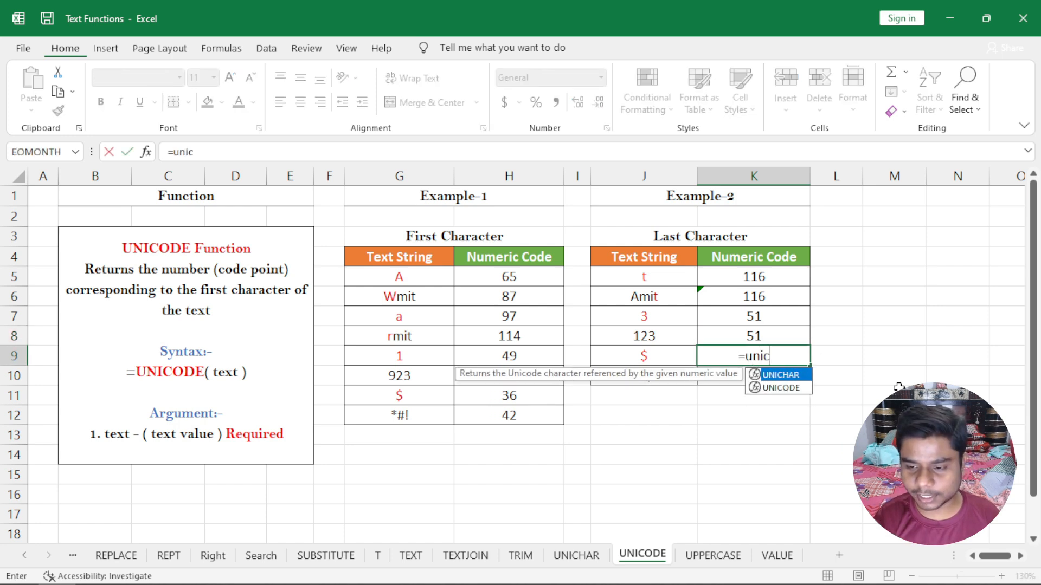
key(Down)
key(Tab)
key(Left)
text())
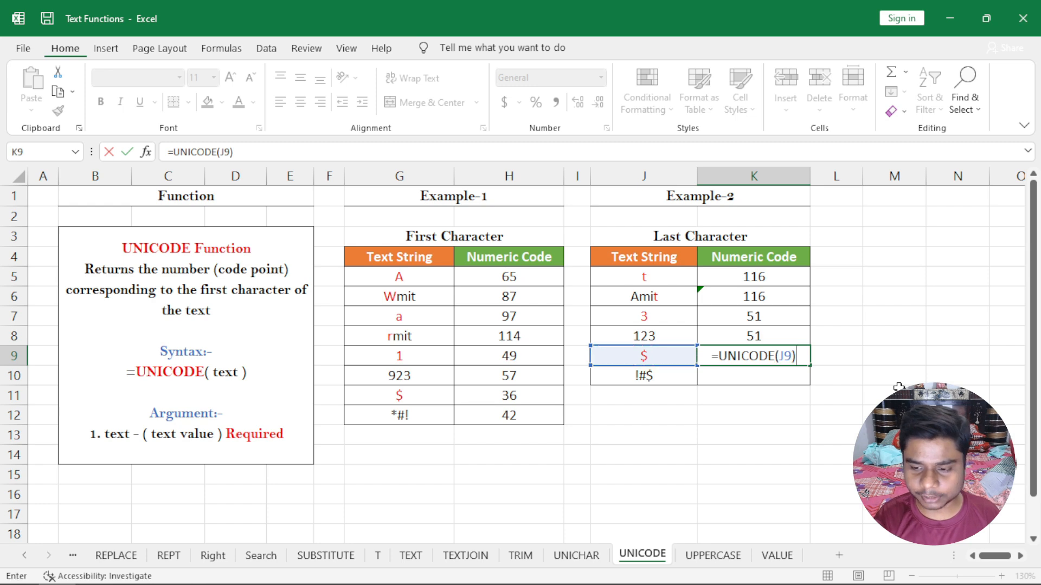
key(Return)
key(Up)
- Enter the formula =UNICODE(RIGHT(J10)) in K10 to get the code of the last character of !#$
key(Down)
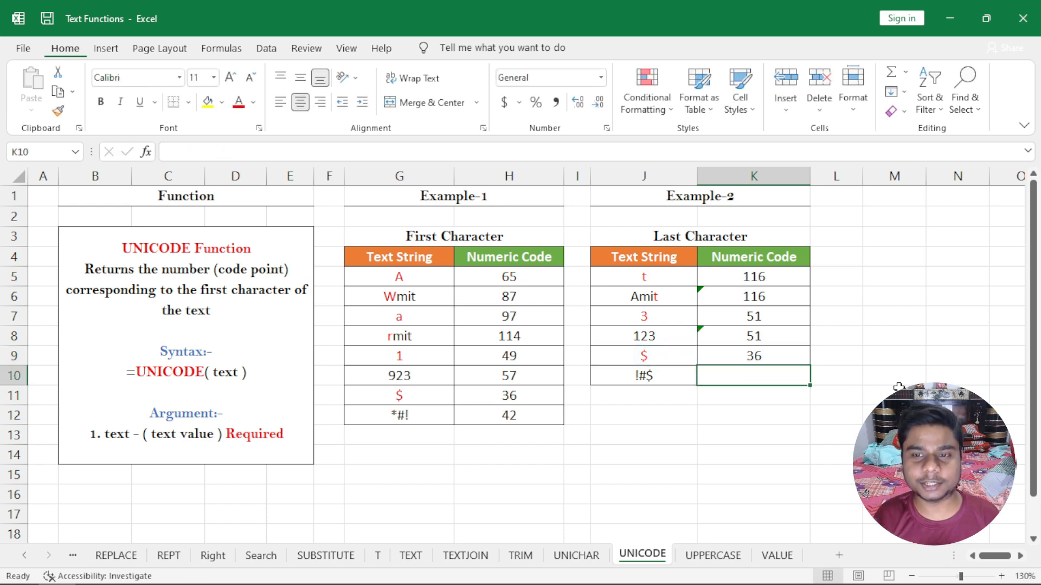
text(=uni)
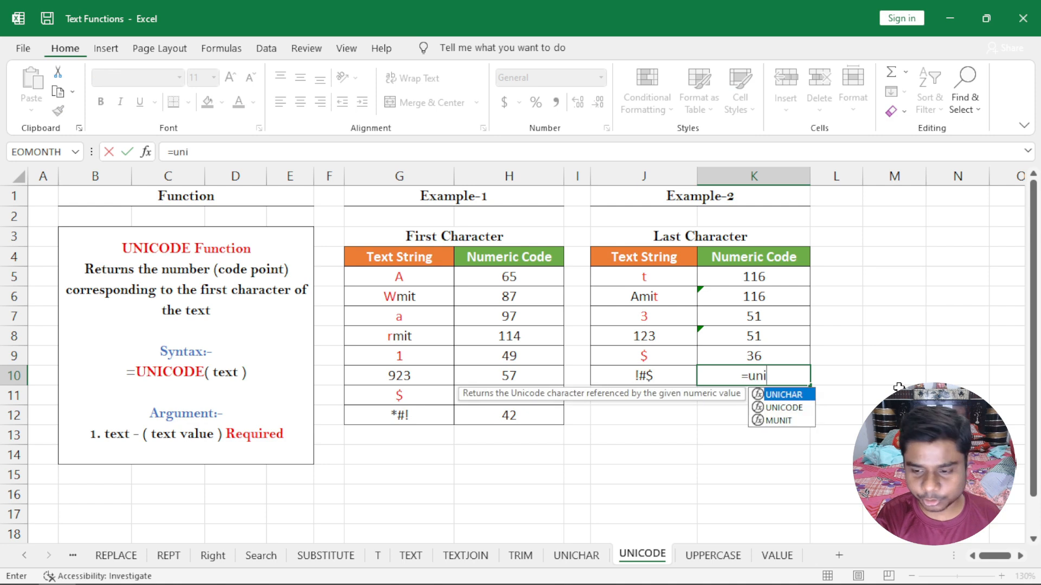
key(Down)
key(Tab)
text(rig)
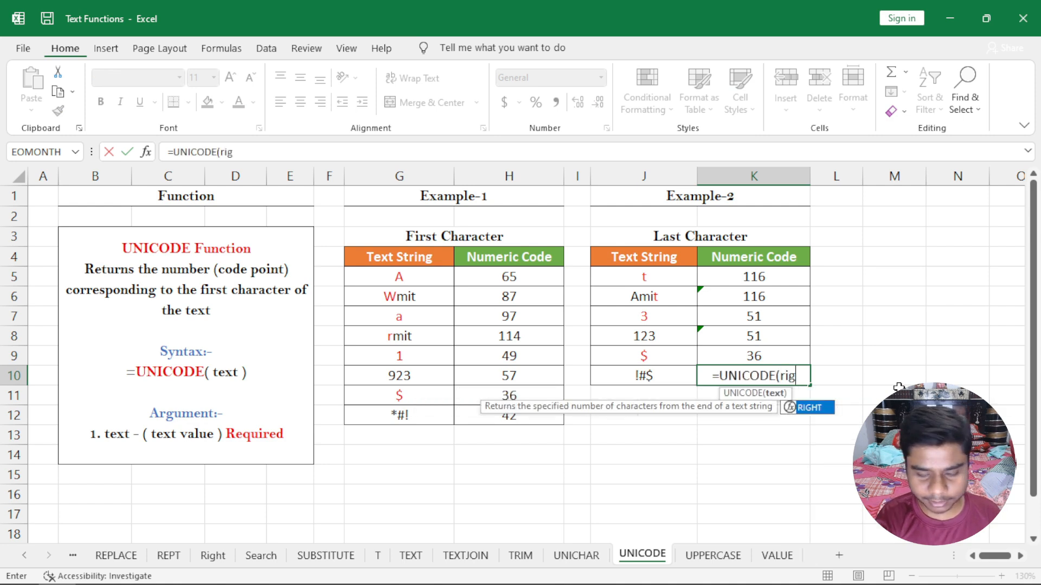
key(Tab)
key(Left)
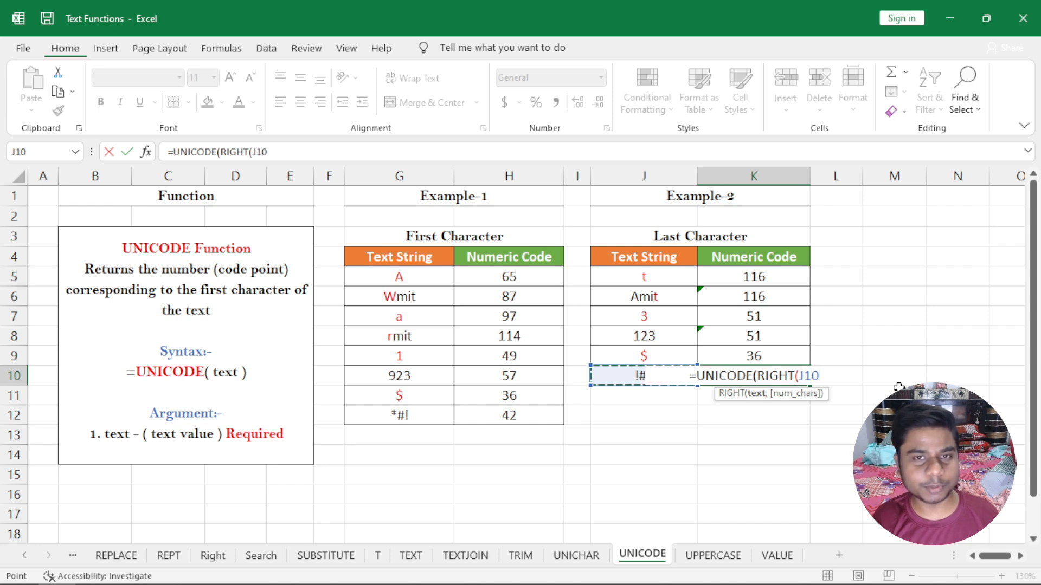
text()))
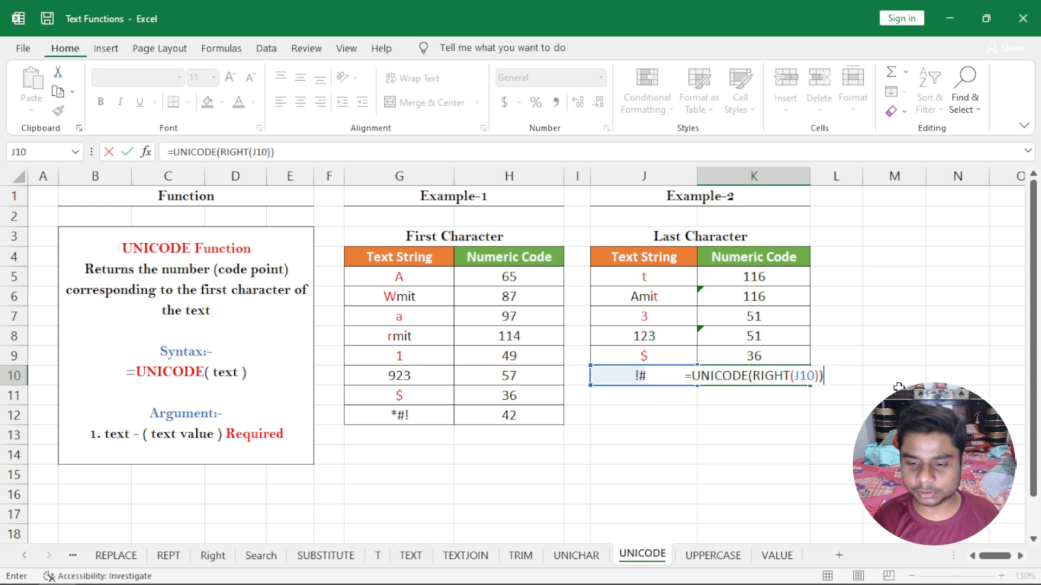
key(Return)
key(Up)
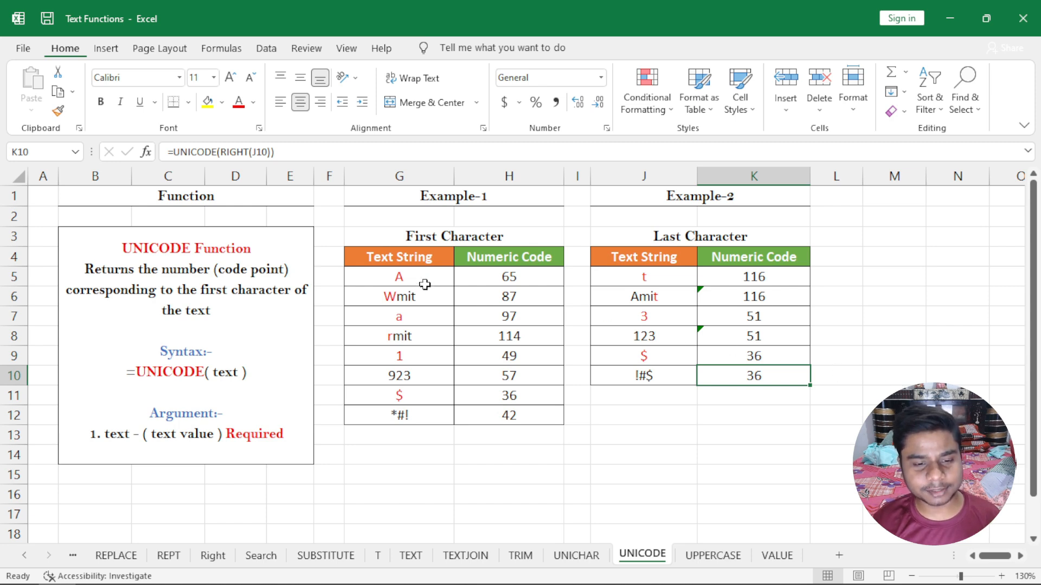
- Review the text strings and numeric codes of Example-1, the codes of Example-2, and the UNICODE function description
drag(424, 284, 418, 421)
drag(524, 280, 523, 416)
drag(729, 276, 726, 376)
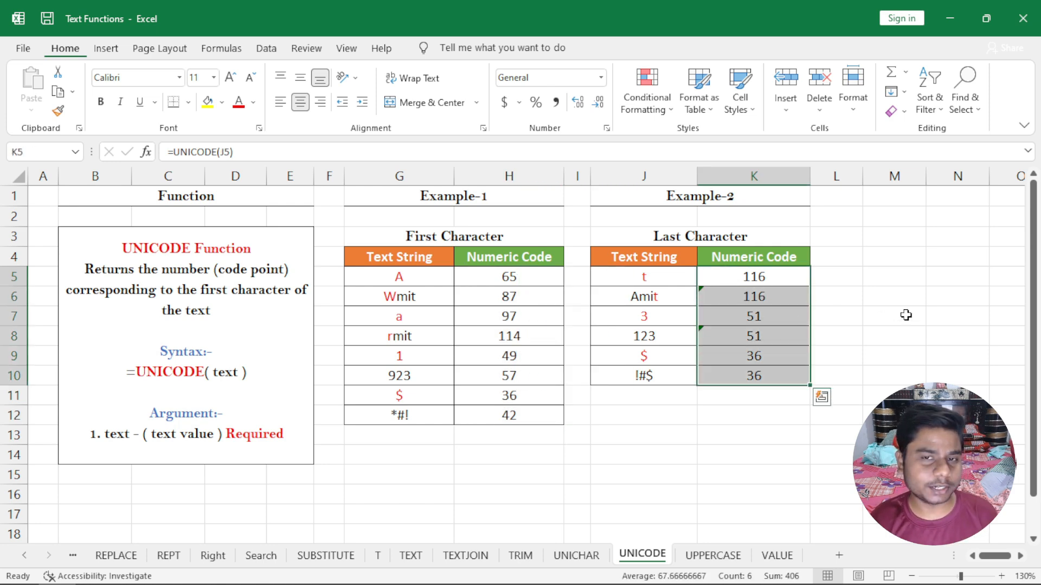
click(906, 315)
click(246, 252)
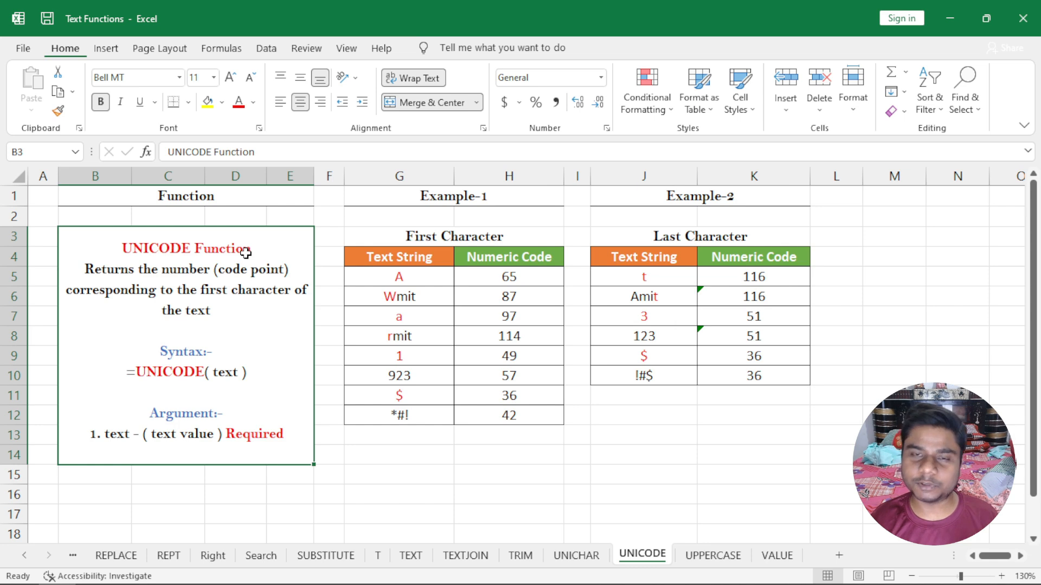